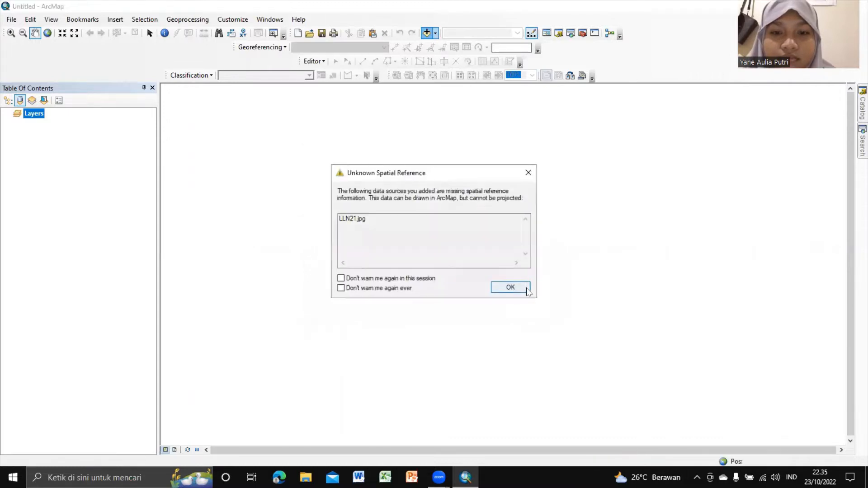
# Step: Dismiss the missing spatial reference warning for LLN21.jpg and set the data frame's coordinate system to geographic WGS 1984
pyautogui.click(526, 289)
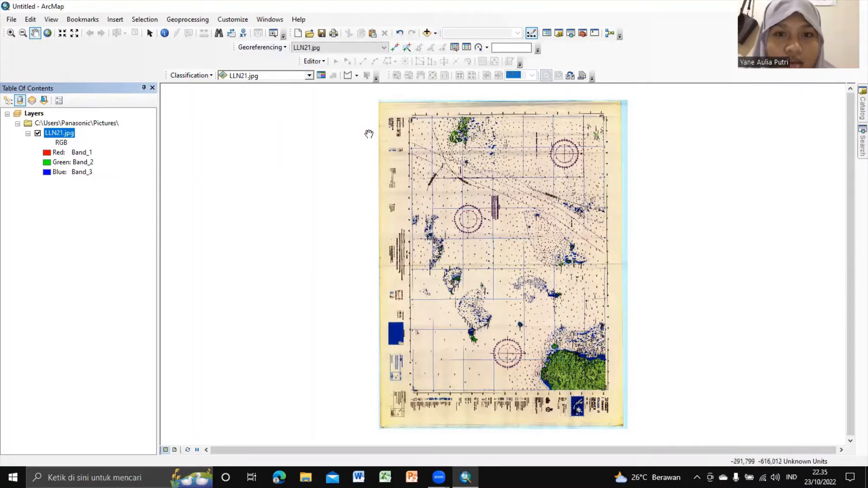
pyautogui.rightClick(443, 169)
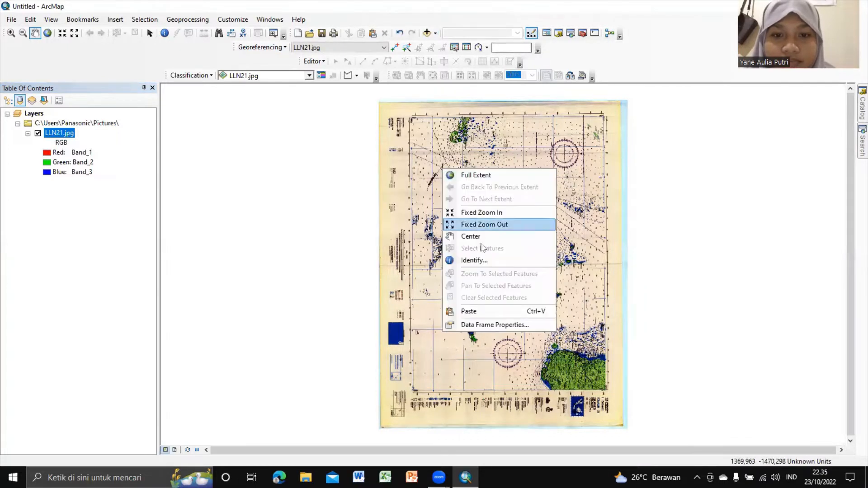
pyautogui.click(507, 326)
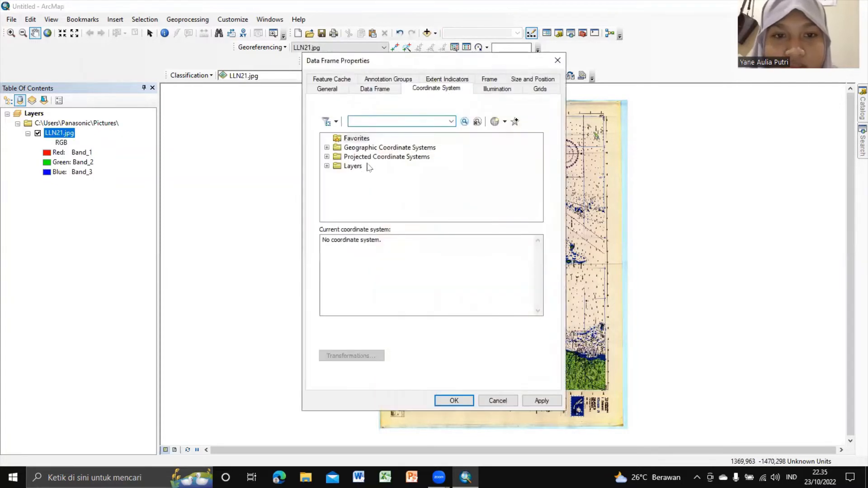
pyautogui.doubleClick(368, 149)
pyautogui.scroll(-3, 382, 194)
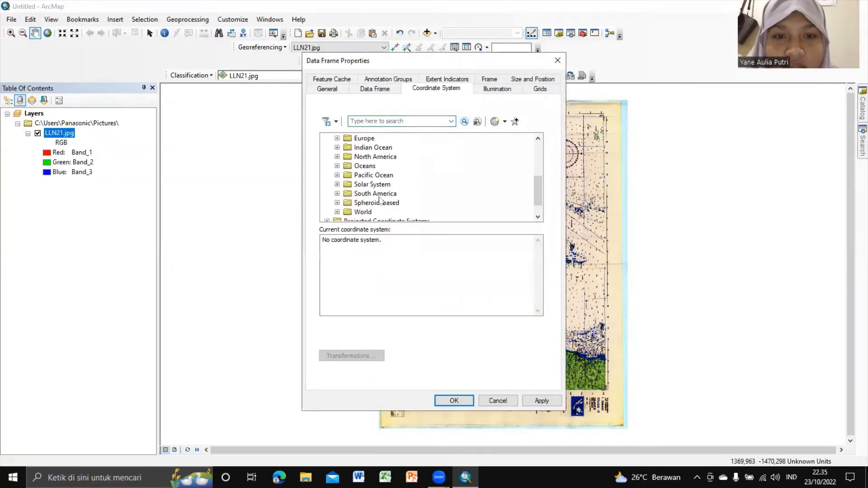
pyautogui.doubleClick(362, 212)
pyautogui.scroll(-10, 386, 176)
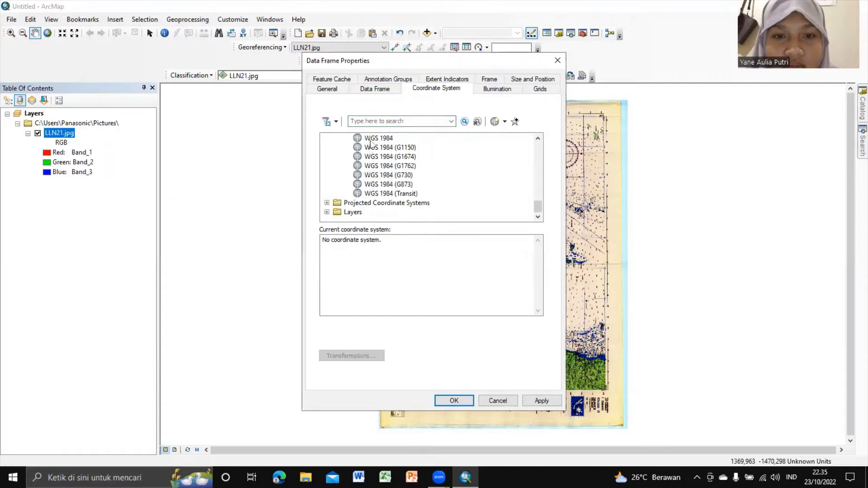
pyautogui.click(371, 139)
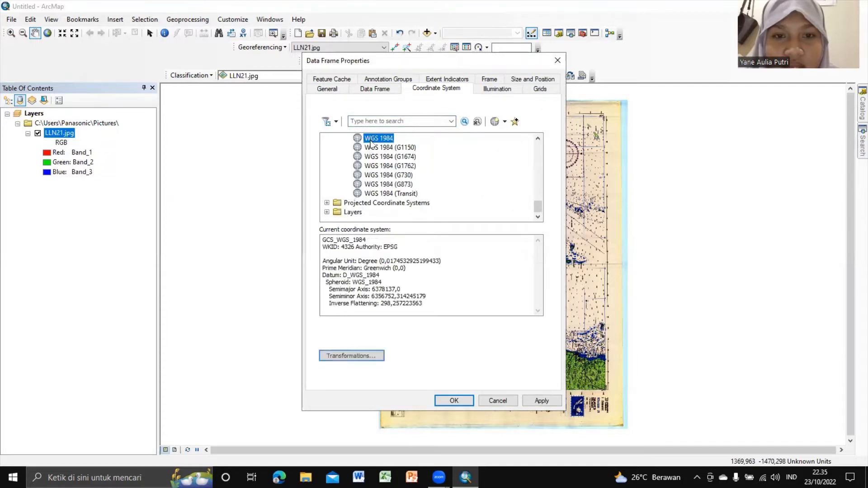
pyautogui.click(454, 401)
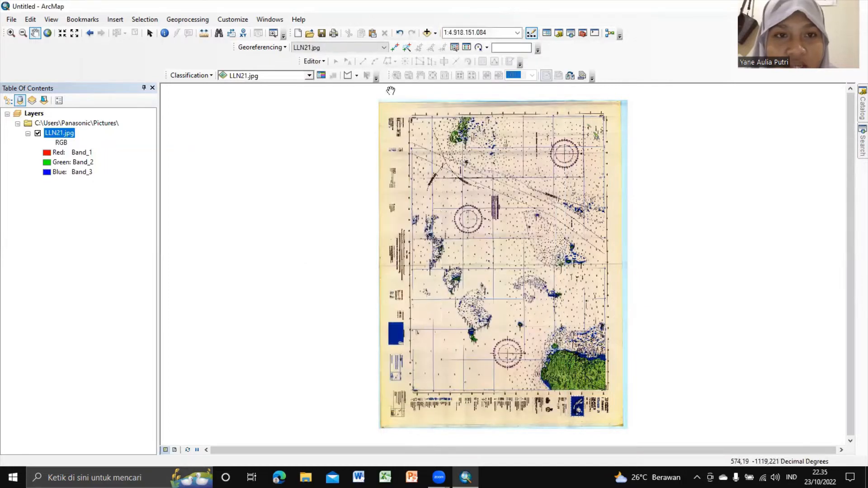
# Step: Place the first control point on the blue grid intersection at the chart's upper-right corner and open its DMS longitude/latitude entry
pyautogui.click(12, 34)
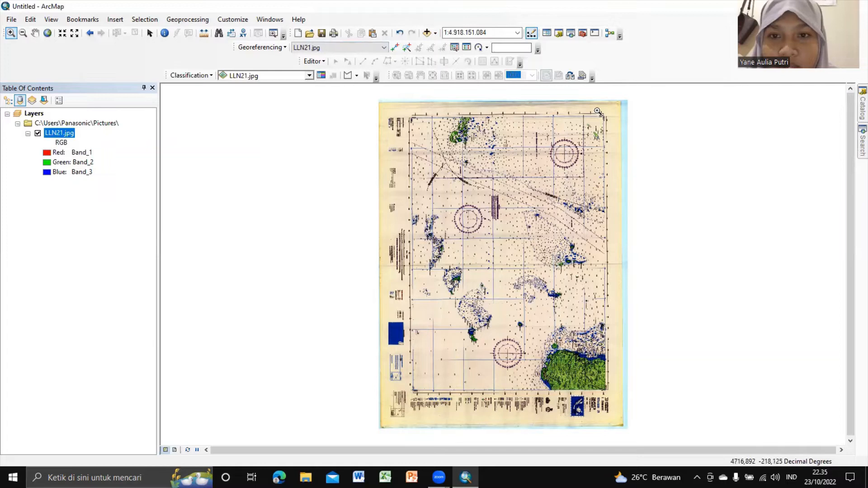
pyautogui.moveTo(597, 111); pyautogui.dragTo(611, 127)
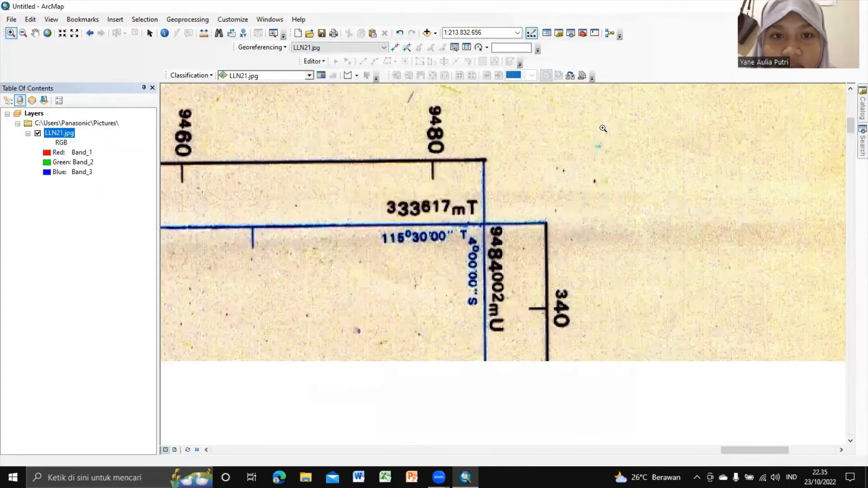
pyautogui.click(395, 48)
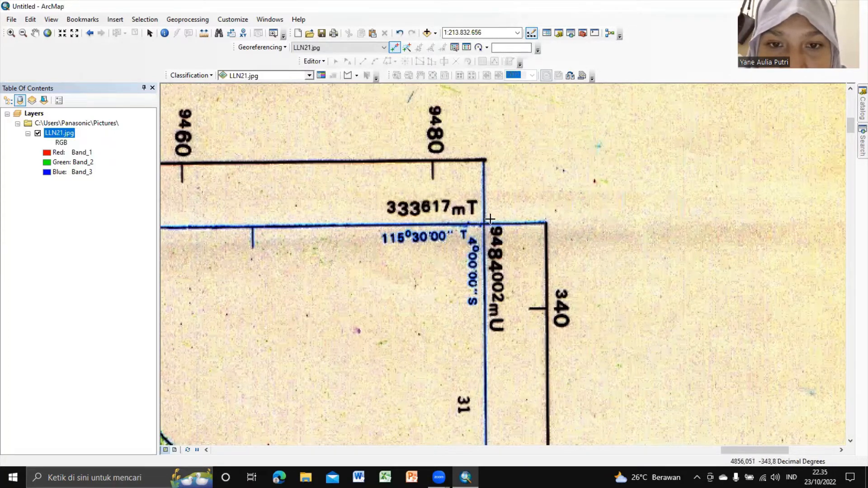
pyautogui.click(484, 223)
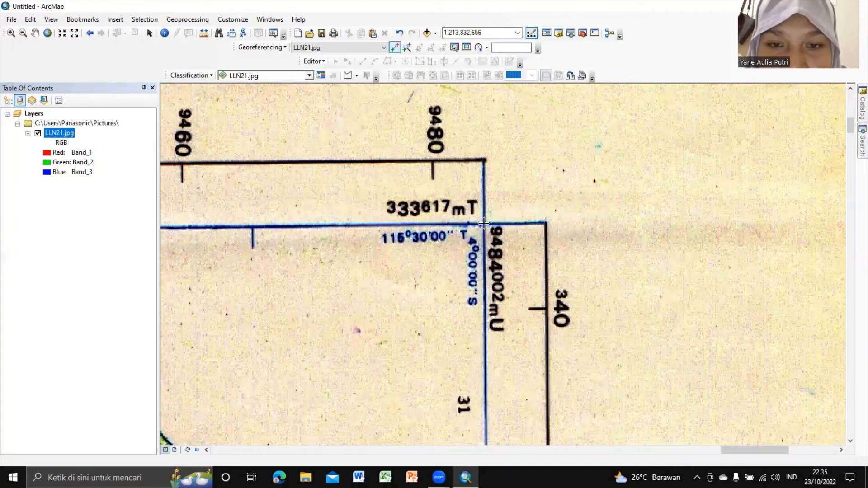
pyautogui.rightClick(484, 223)
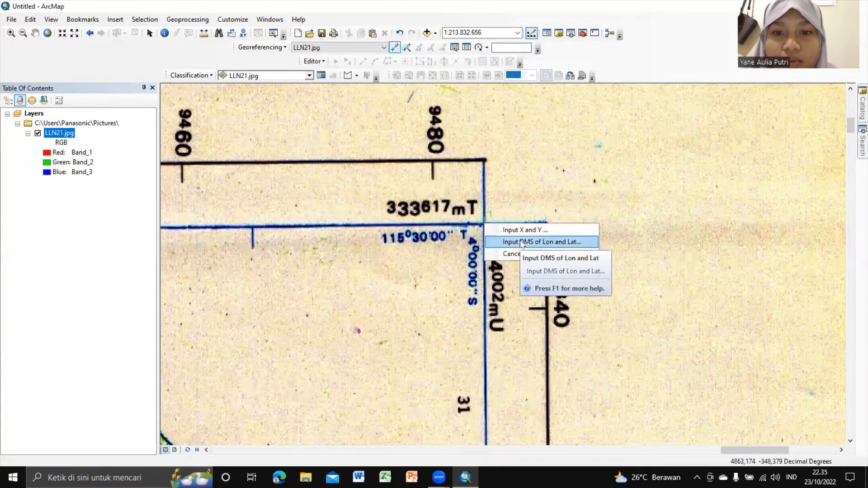
pyautogui.press('Return')
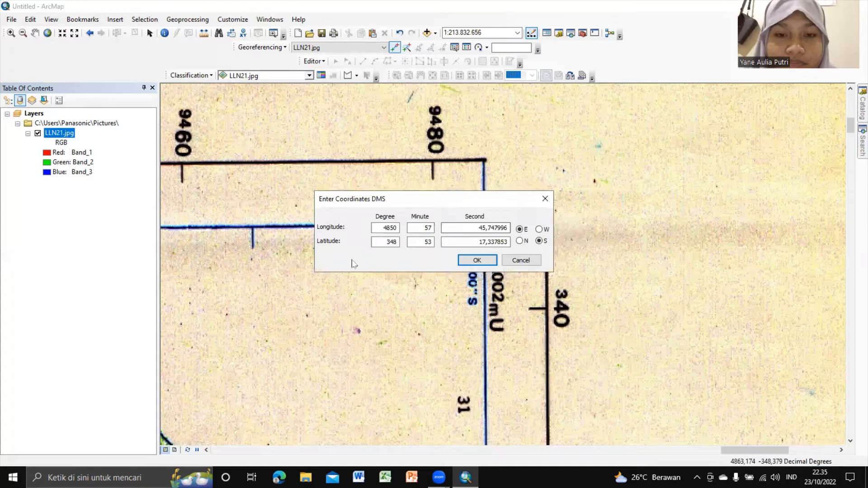
pyautogui.moveTo(353, 199); pyautogui.dragTo(256, 268)
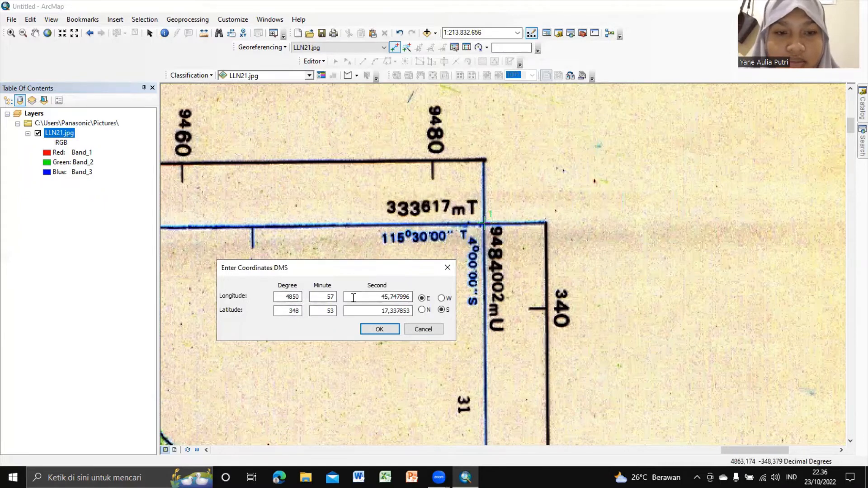
# Step: Set the first control point's longitude to 115° 30' 00" E
pyautogui.doubleClick(288, 297)
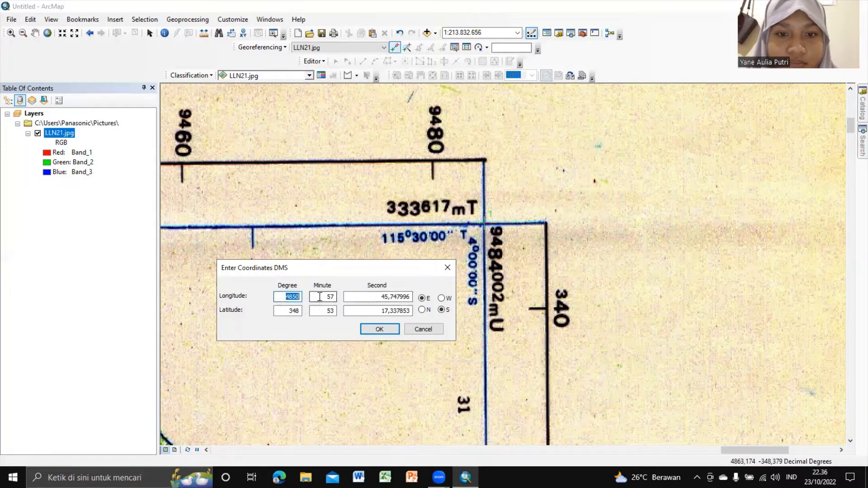
pyautogui.write('115')
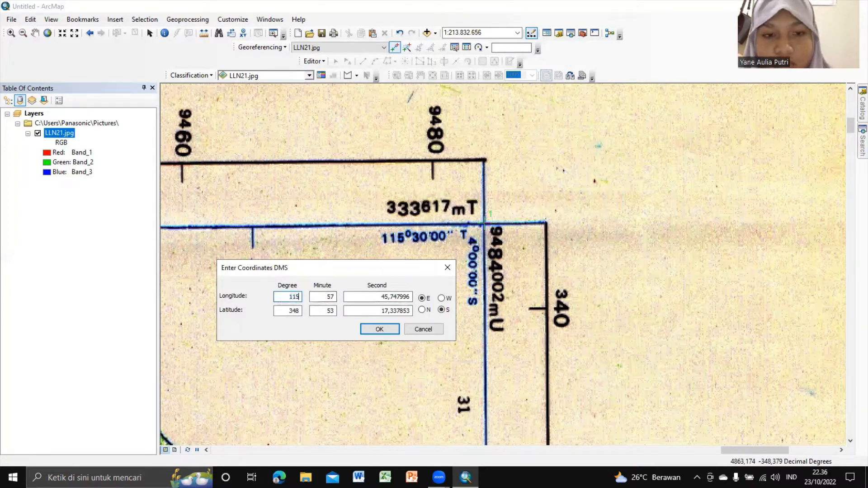
pyautogui.press('Tab')
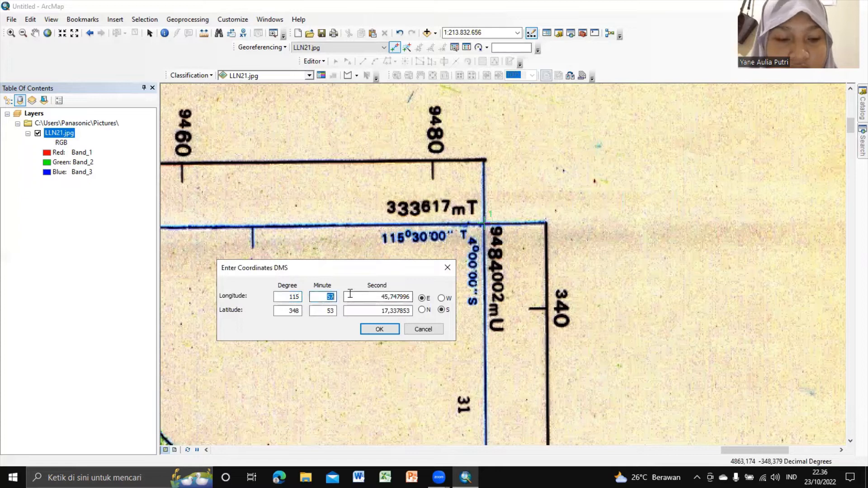
pyautogui.write('30')
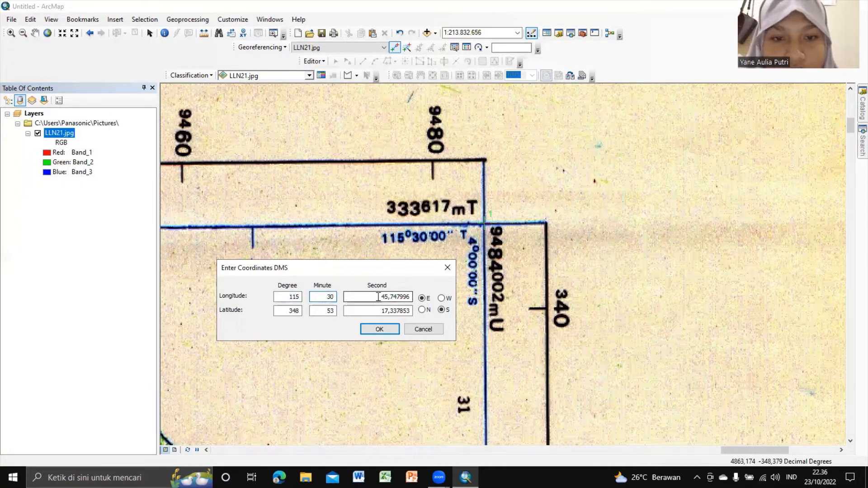
pyautogui.moveTo(378, 298); pyautogui.dragTo(415, 297)
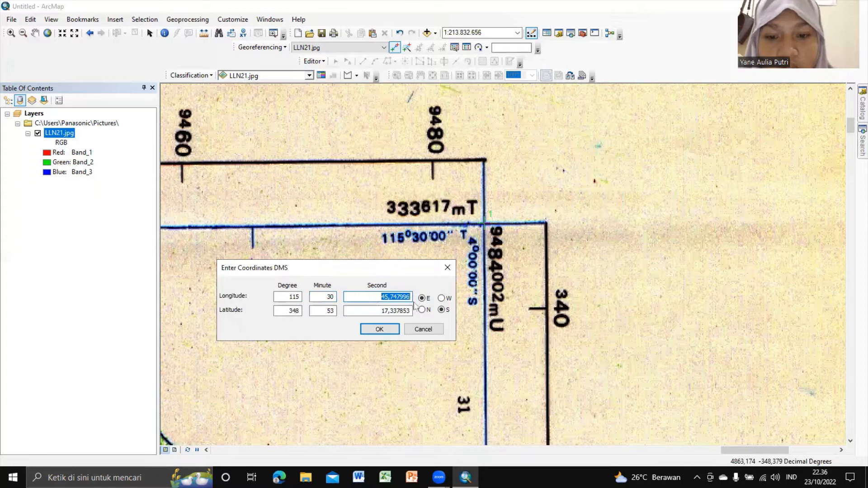
pyautogui.write('00')
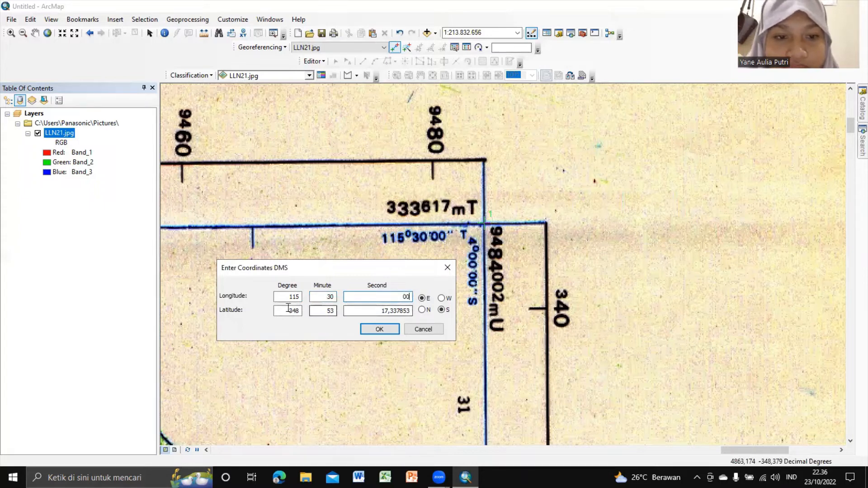
# Step: Set the first control point's latitude to 4° 00' 00" S and accept the coordinates
pyautogui.moveTo(288, 311); pyautogui.dragTo(335, 313)
pyautogui.write('4')
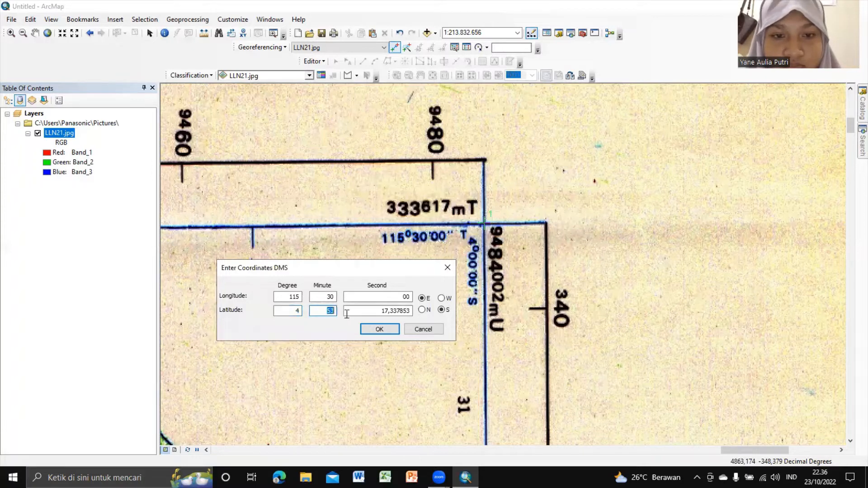
pyautogui.write('00')
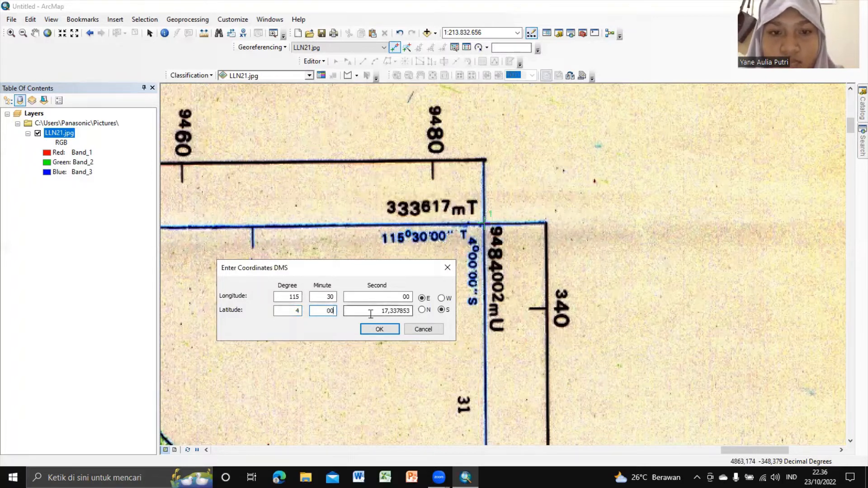
pyautogui.moveTo(371, 314); pyautogui.dragTo(415, 313)
pyautogui.write('00')
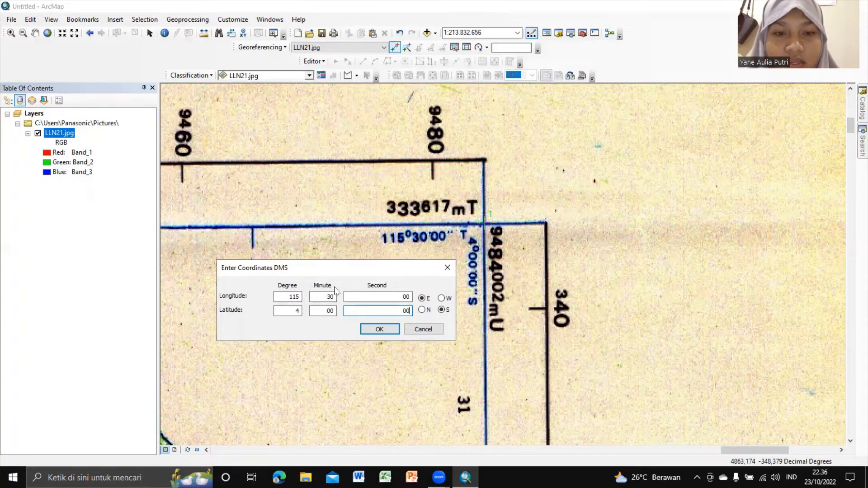
pyautogui.click(380, 330)
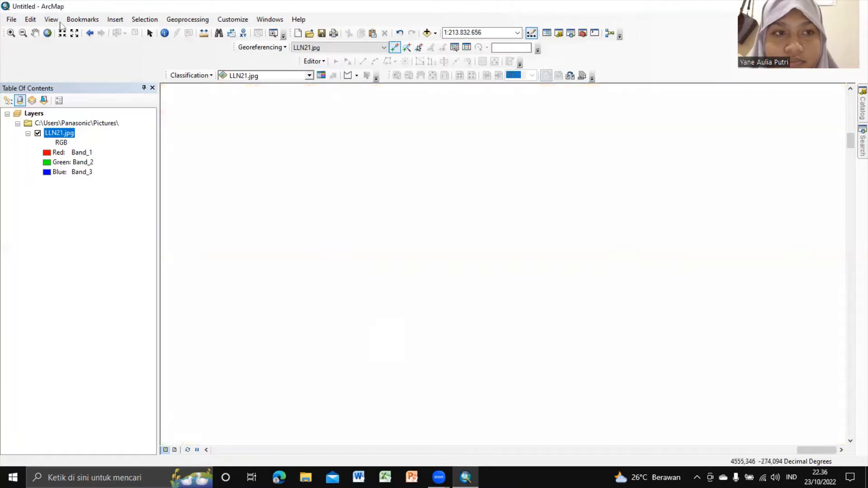
# Step: Place a second control point on the grid intersection at the chart's lower-right corner and open its DMS longitude/latitude entry
pyautogui.click(49, 33)
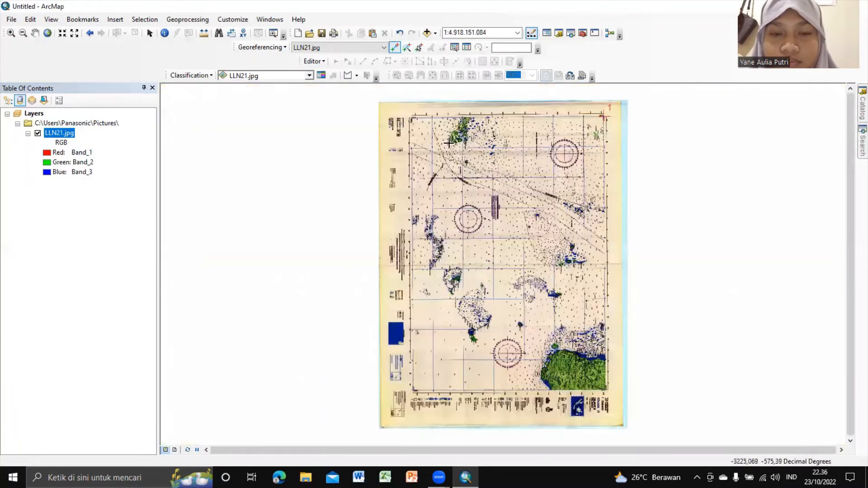
pyautogui.click(11, 33)
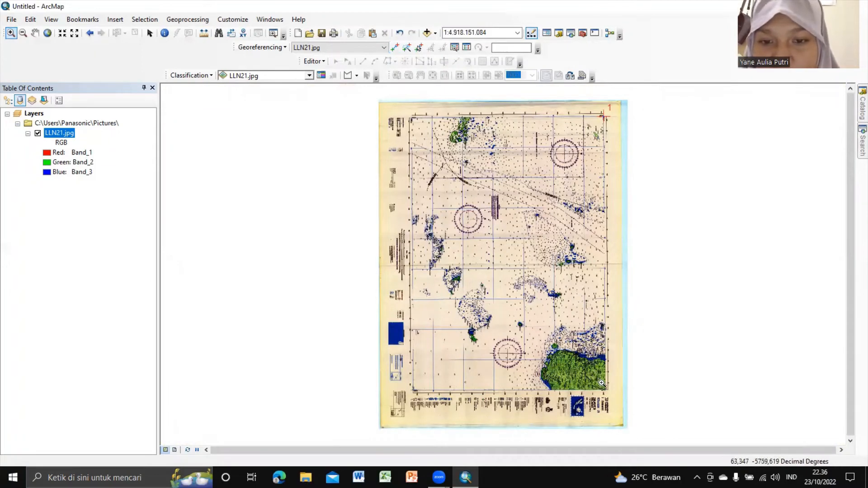
pyautogui.click(615, 395)
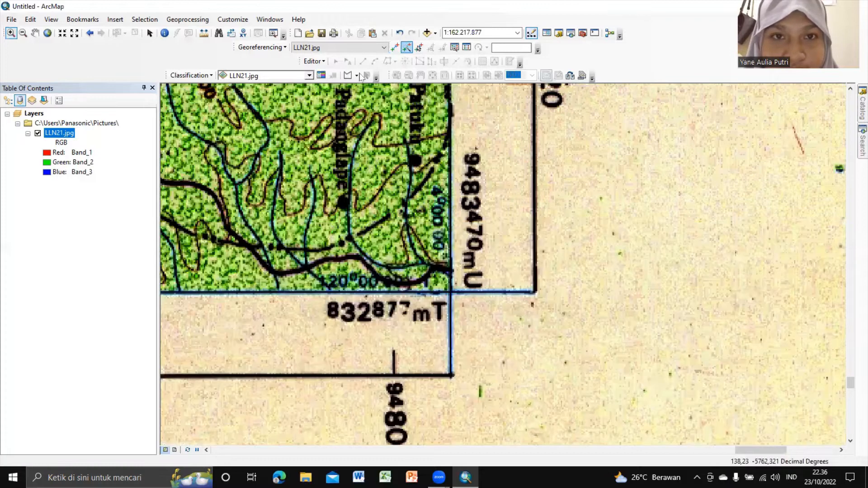
pyautogui.click(395, 47)
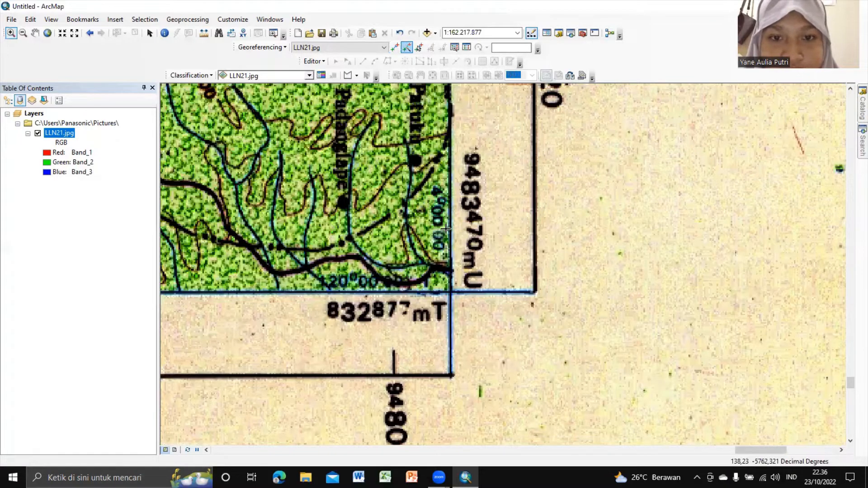
pyautogui.click(450, 291)
pyautogui.rightClick(451, 291)
pyautogui.click(479, 308)
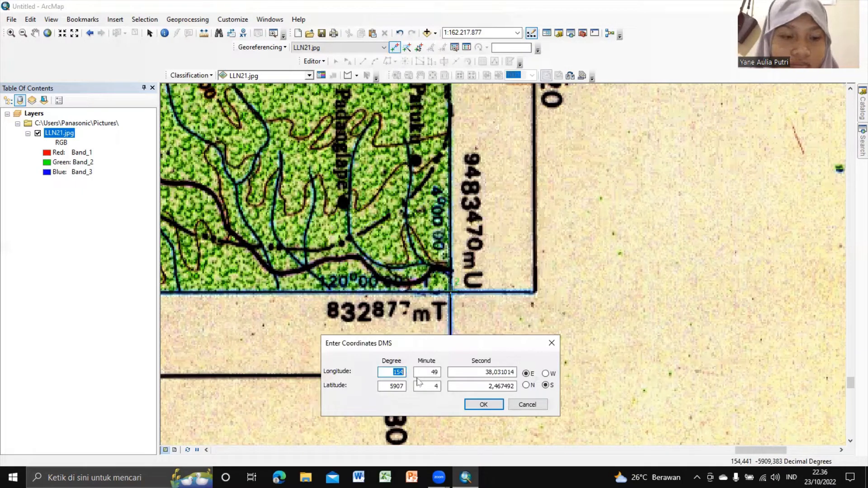
# Step: Set the second control point's longitude to 120° 00' 00" E
pyautogui.write('120')
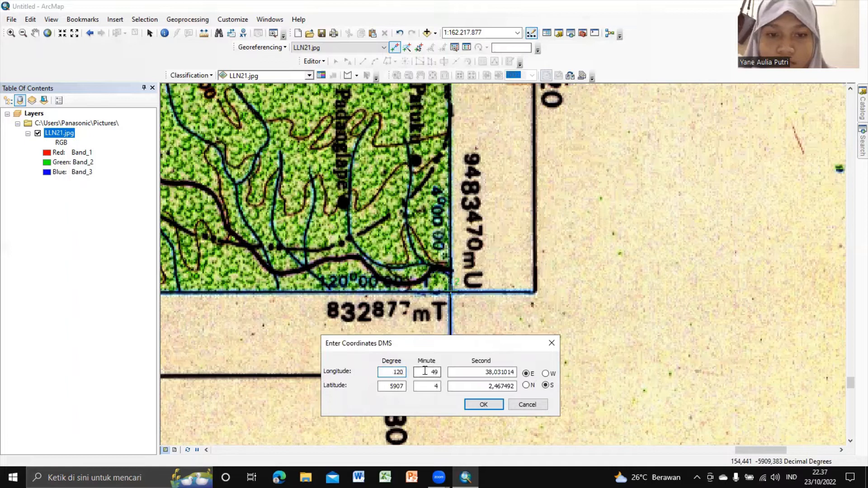
pyautogui.press('Tab')
pyautogui.write('00')
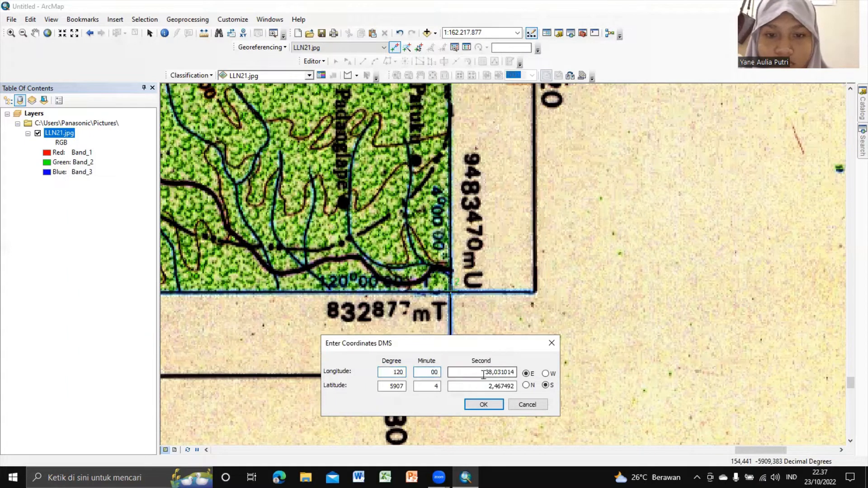
pyautogui.press('Tab')
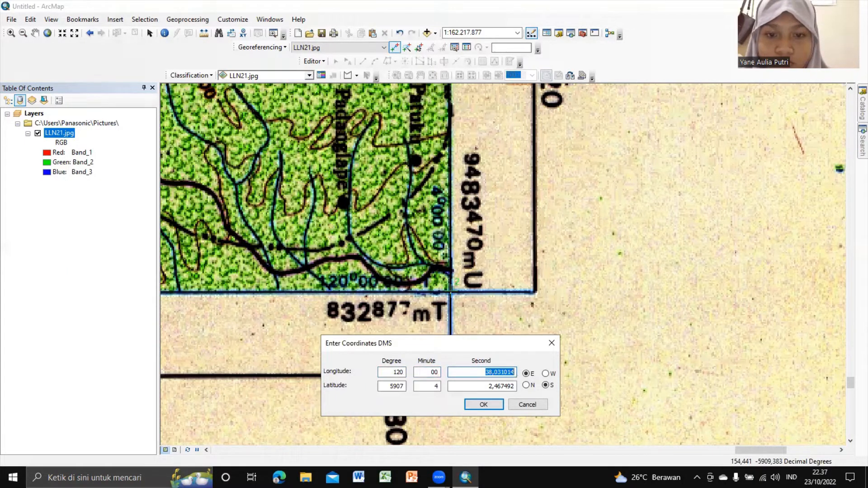
pyautogui.write('00')
# Step: Set the second control point's latitude to 4° 00' 00" S and accept the coordinates
pyautogui.doubleClick(410, 388)
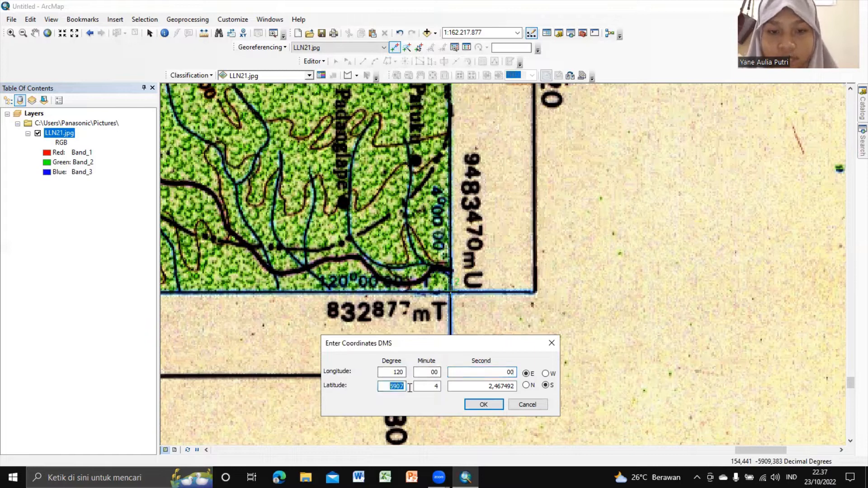
pyautogui.write('4')
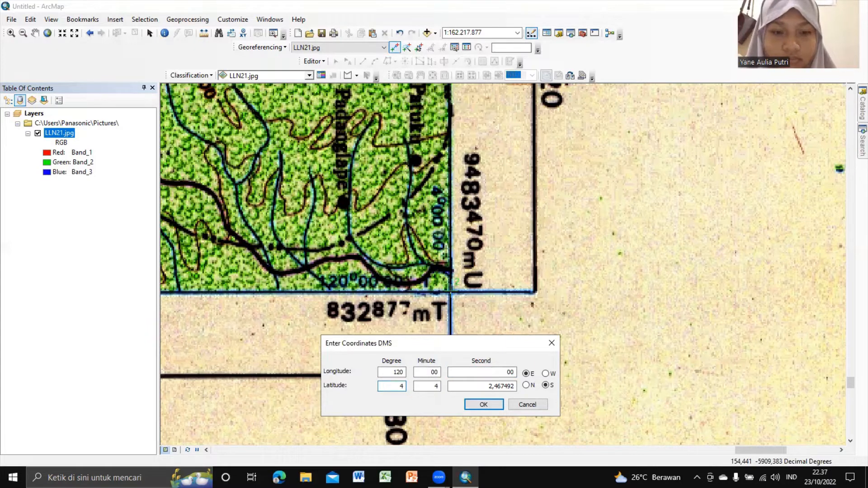
pyautogui.doubleClick(437, 387)
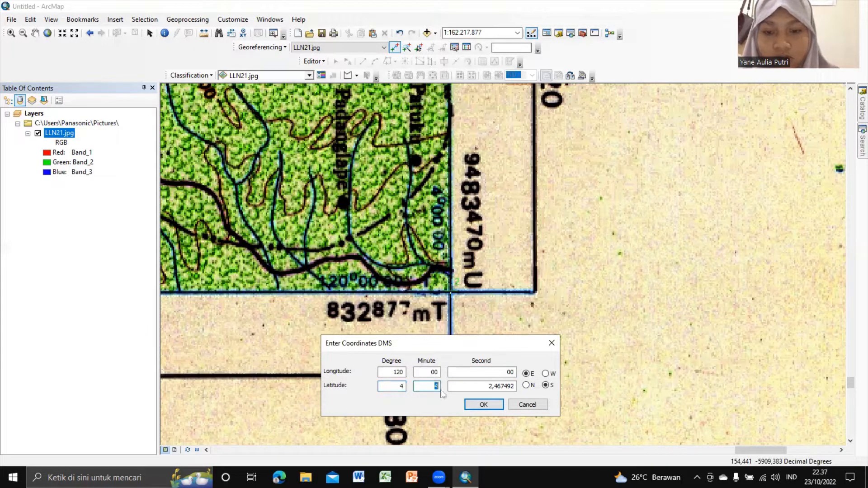
pyautogui.write('00')
pyautogui.doubleClick(499, 386)
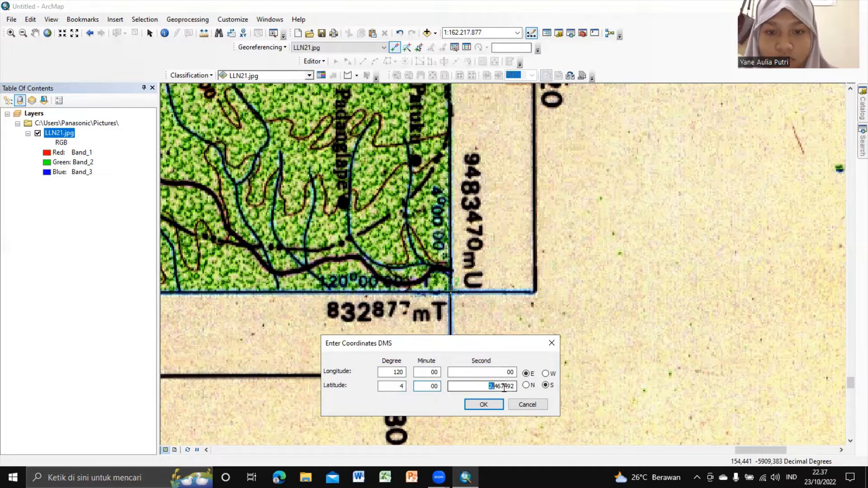
pyautogui.write('00')
pyautogui.click(484, 404)
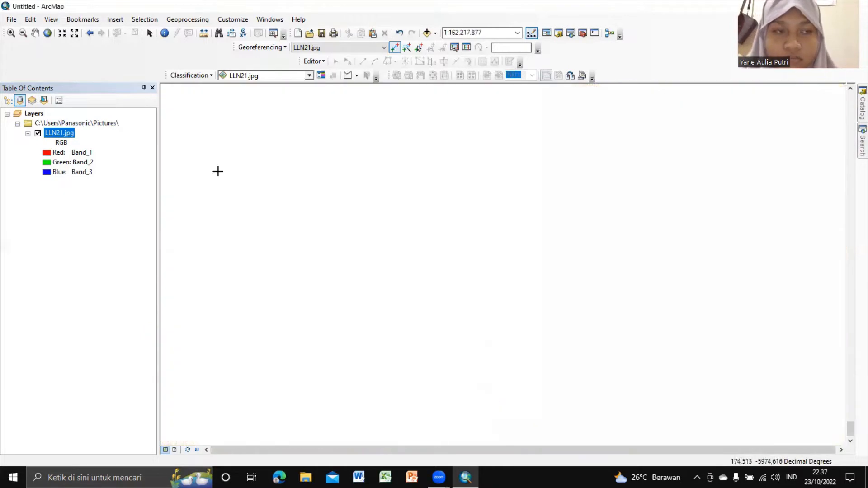
# Step: Place a third control point on the 7° 50' S, 120° E grid intersection at the chart's lower-right corner and open its DMS coordinate entry
pyautogui.click(47, 33)
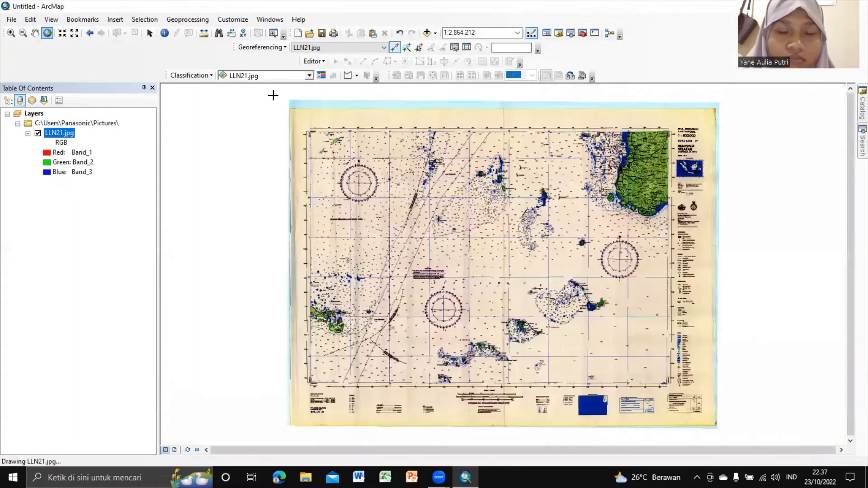
pyautogui.click(11, 33)
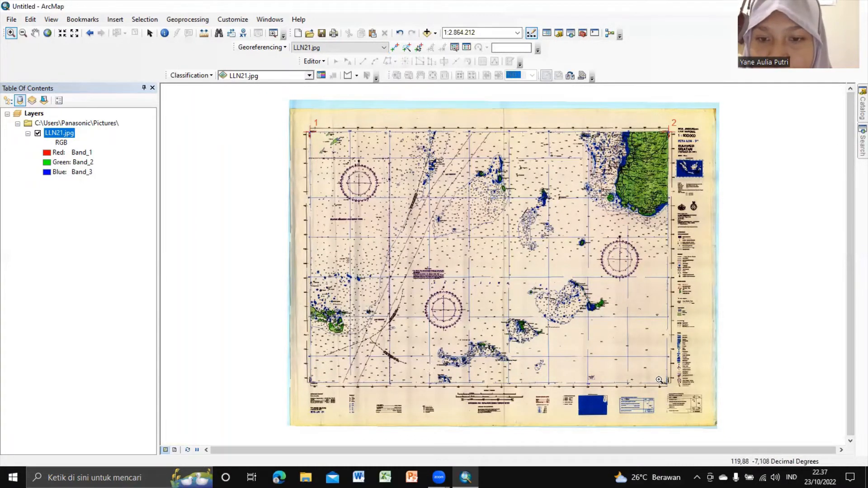
pyautogui.moveTo(661, 380); pyautogui.dragTo(680, 390)
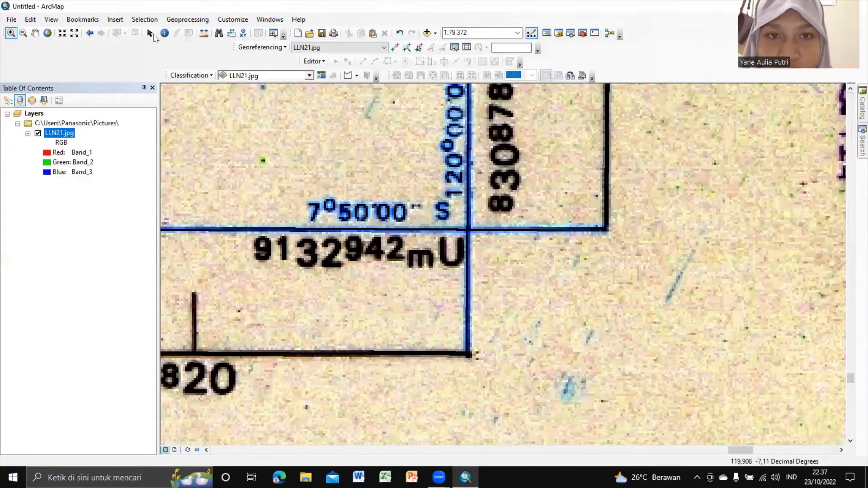
pyautogui.click(395, 47)
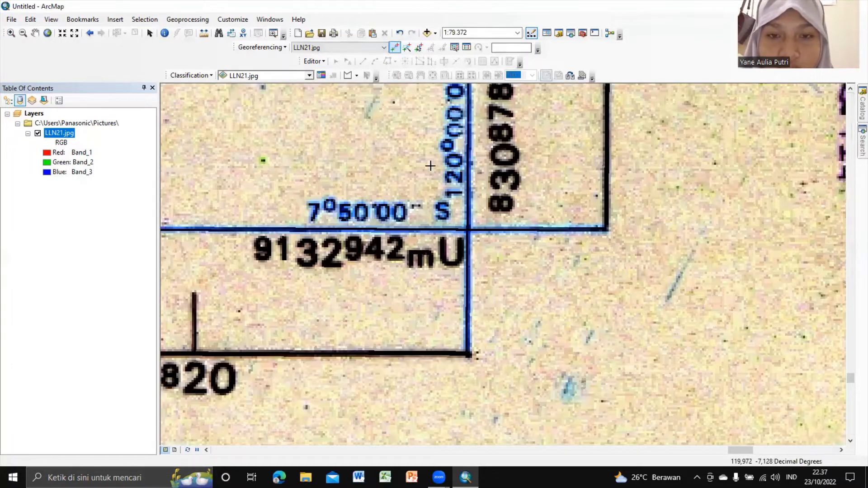
pyautogui.click(468, 230)
pyautogui.click(479, 252)
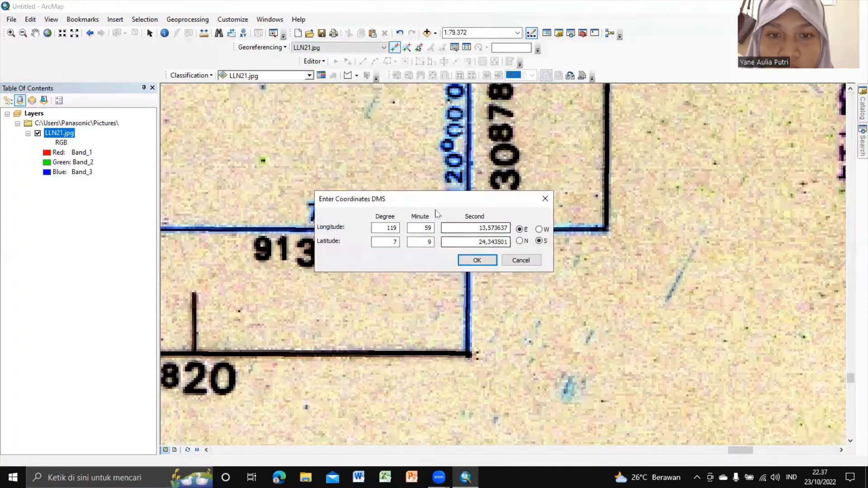
pyautogui.moveTo(436, 203); pyautogui.dragTo(436, 292)
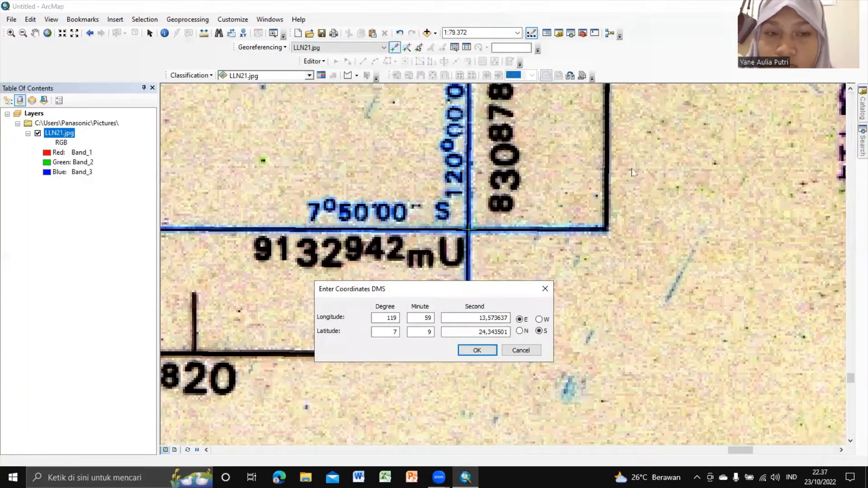
# Step: Set the third control point's longitude to 120° 00' 00" E
pyautogui.doubleClick(391, 318)
pyautogui.write('120')
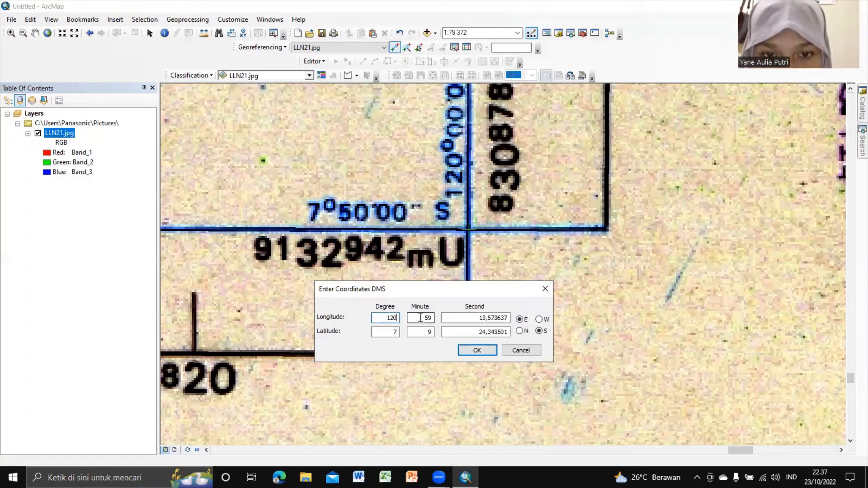
pyautogui.doubleClick(430, 318)
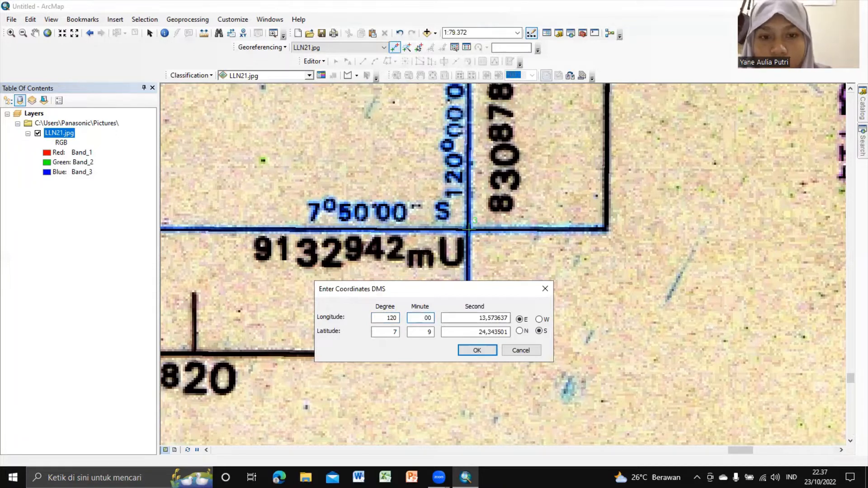
pyautogui.doubleClick(492, 317)
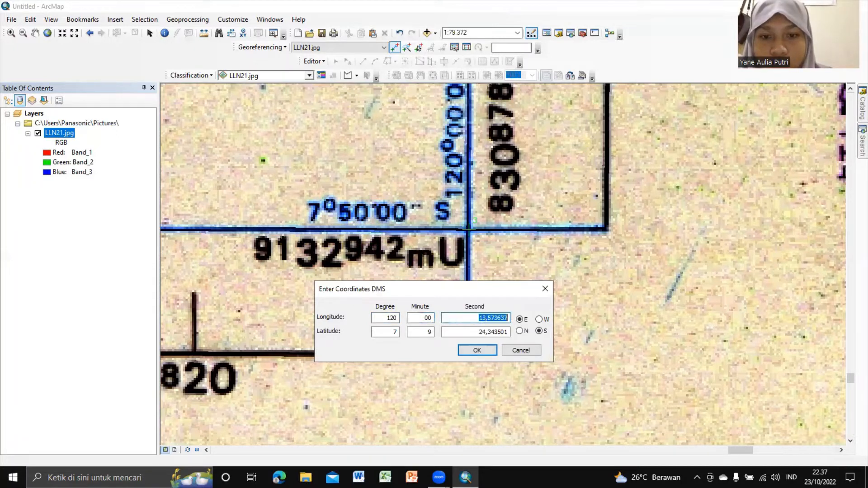
pyautogui.write('00')
# Step: Set the third control point's latitude to 7° 50' 00" S and accept the coordinates
pyautogui.doubleClick(385, 333)
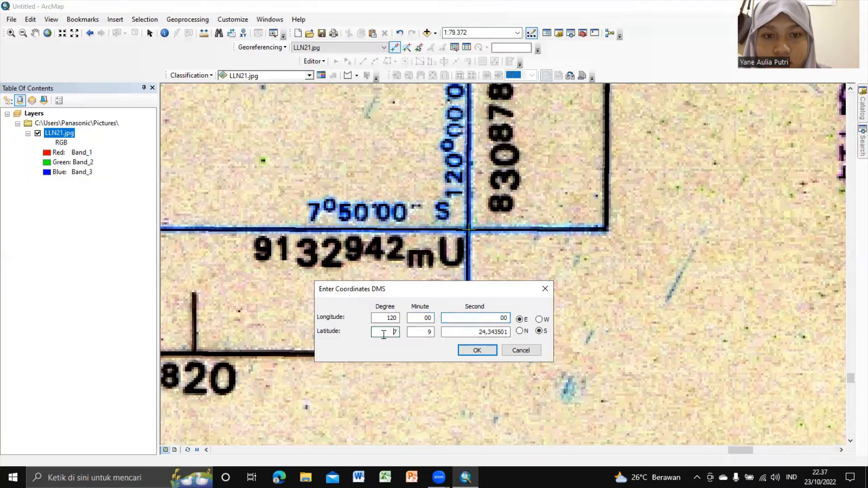
pyautogui.click(428, 332)
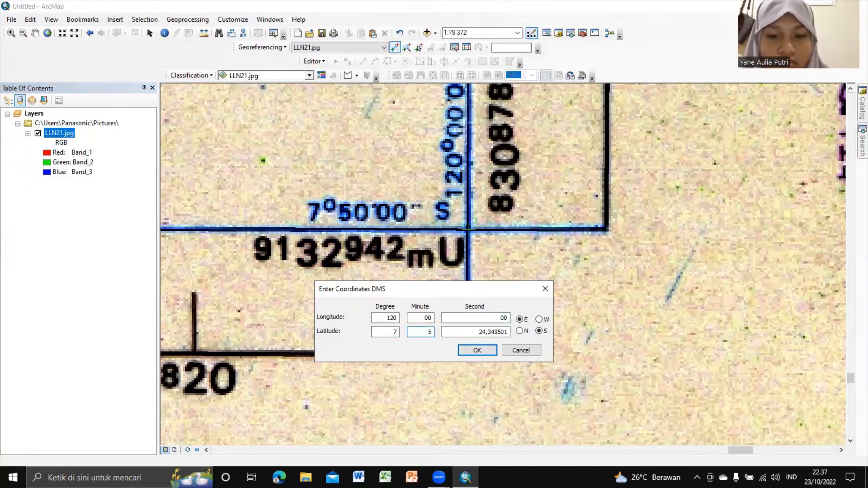
pyautogui.press('Tab')
pyautogui.write('0')
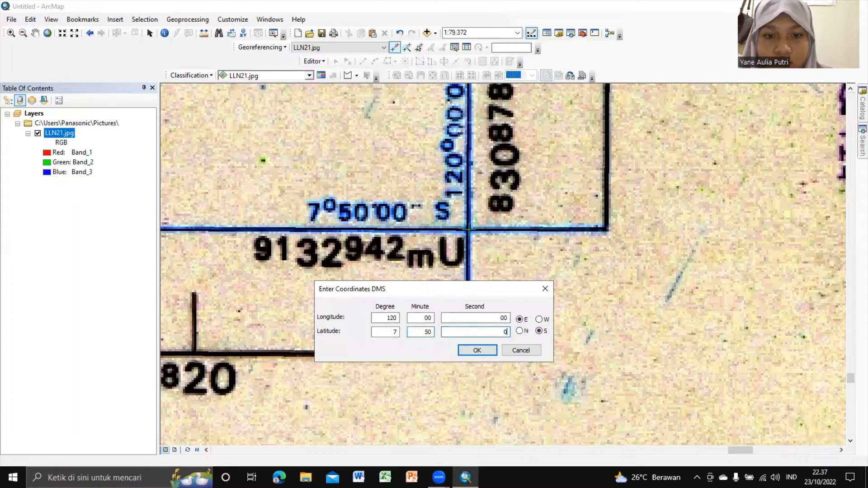
pyautogui.click(478, 350)
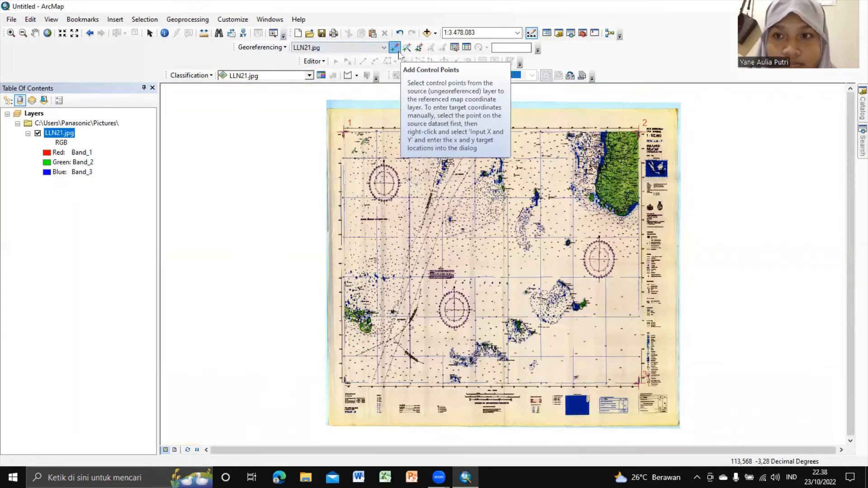
# Step: Place a fourth control point on the grid intersection at the chart's lower-left corner and open its DMS longitude/latitude entry
pyautogui.click(398, 52)
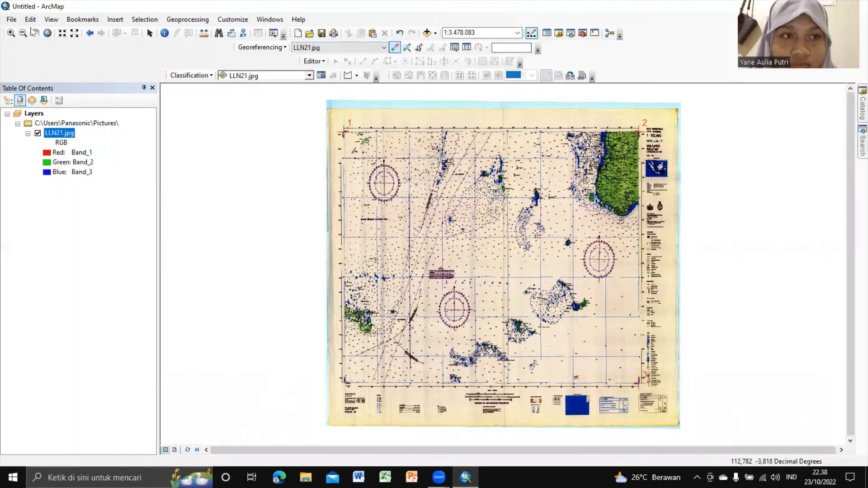
pyautogui.click(10, 32)
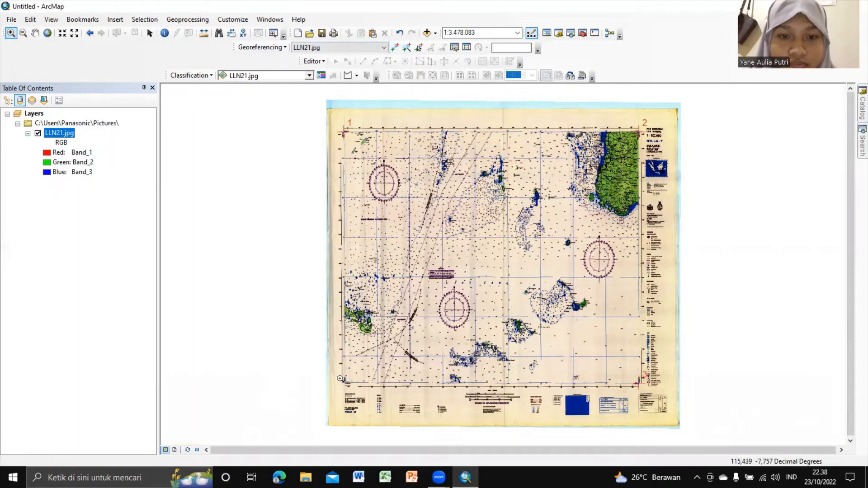
pyautogui.moveTo(340, 379); pyautogui.dragTo(357, 395)
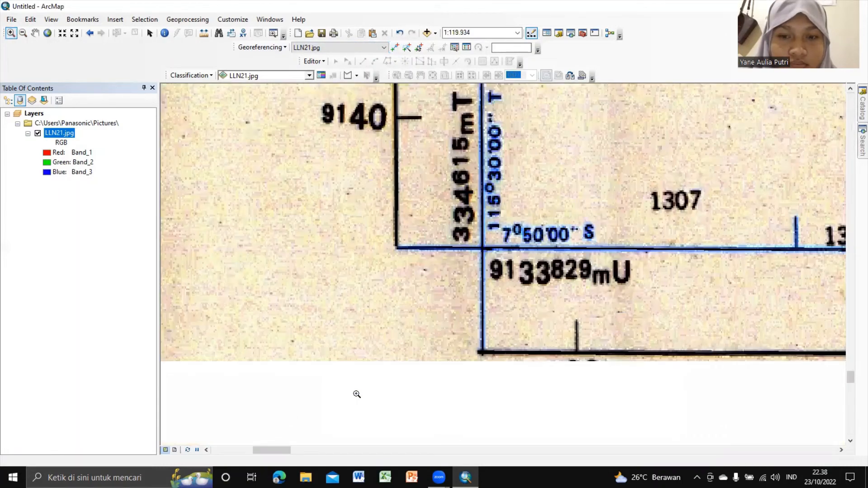
pyautogui.click(394, 47)
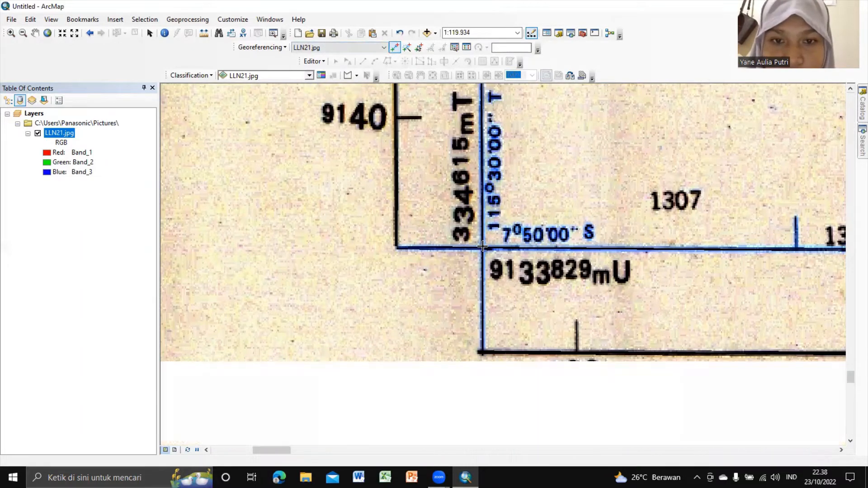
pyautogui.click(482, 247)
pyautogui.rightClick(482, 246)
pyautogui.click(497, 264)
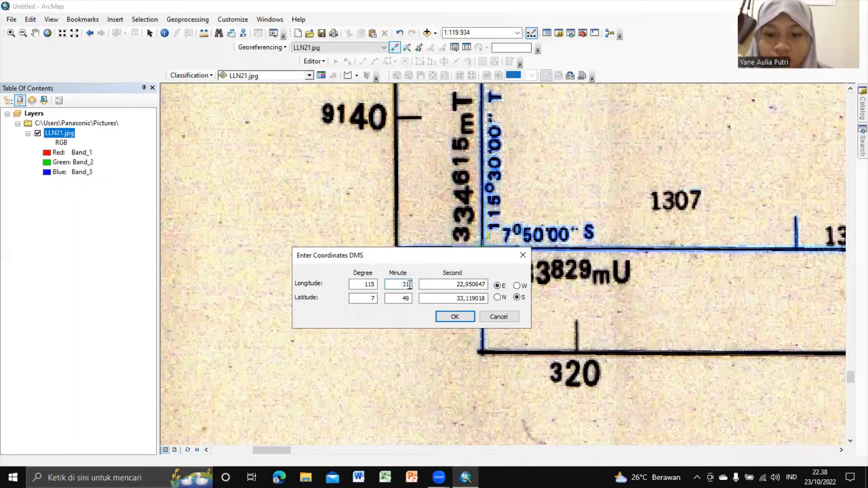
# Step: Set the fourth control point to longitude 115° 30' 00" E and latitude 7° 50' 00" S, and accept the coordinates
pyautogui.write('0')
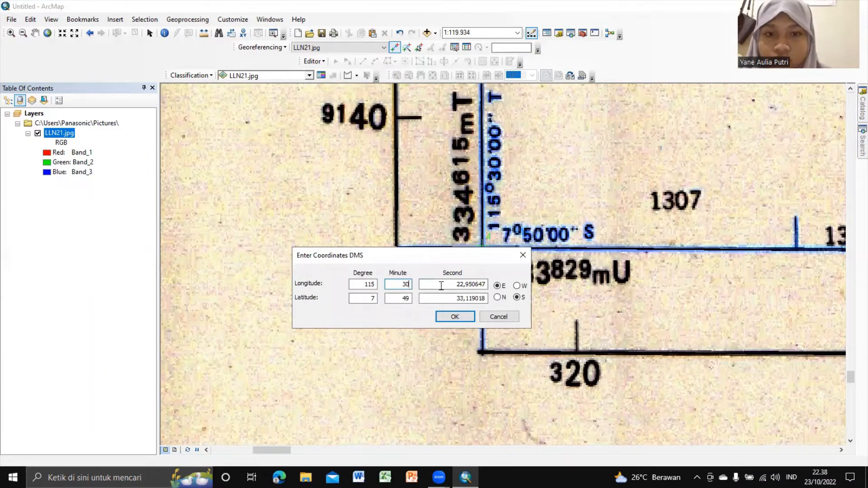
pyautogui.doubleClick(454, 285)
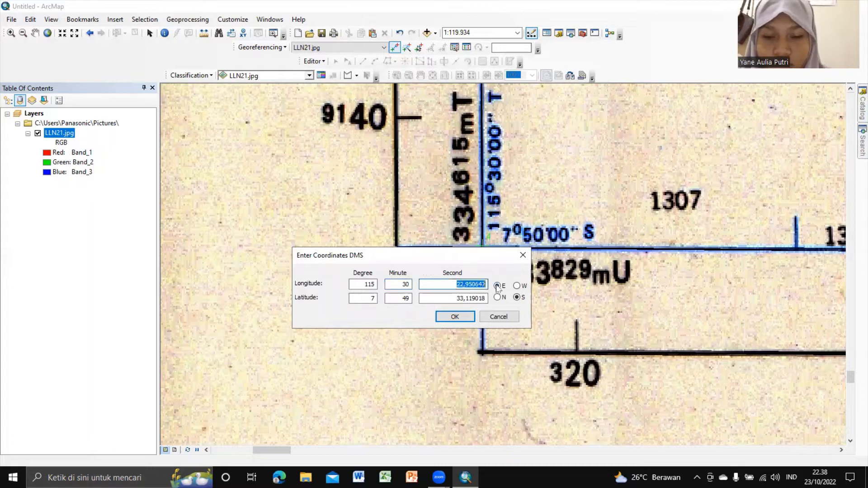
pyautogui.write('00')
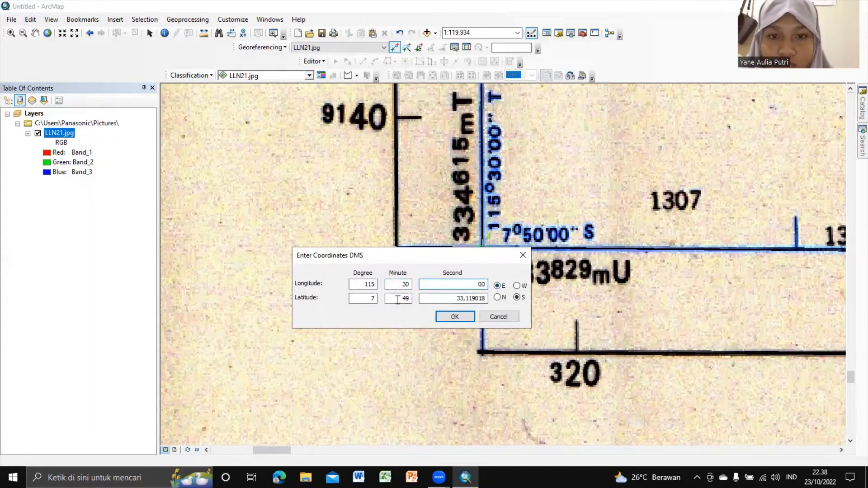
pyautogui.moveTo(398, 298); pyautogui.dragTo(486, 299)
pyautogui.write('5000')
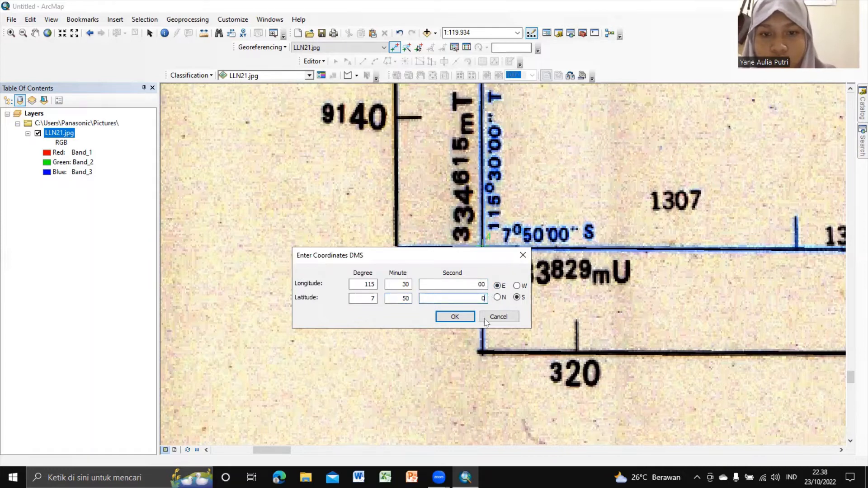
pyautogui.click(458, 315)
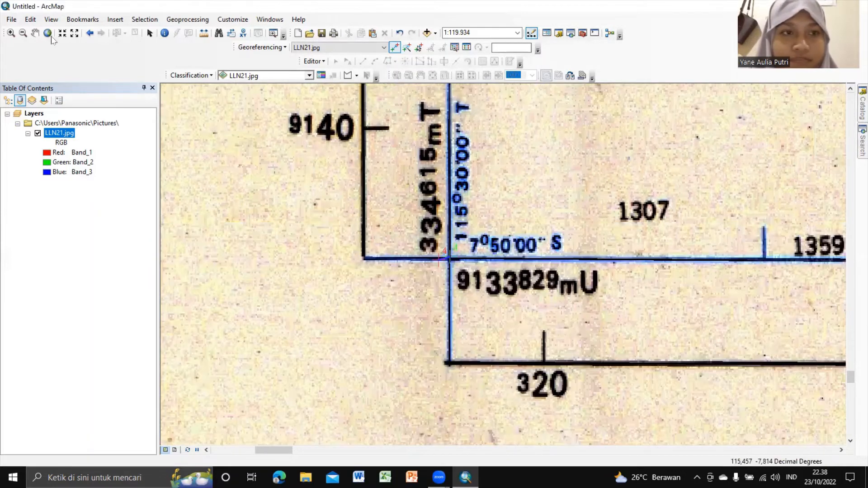
pyautogui.click(46, 33)
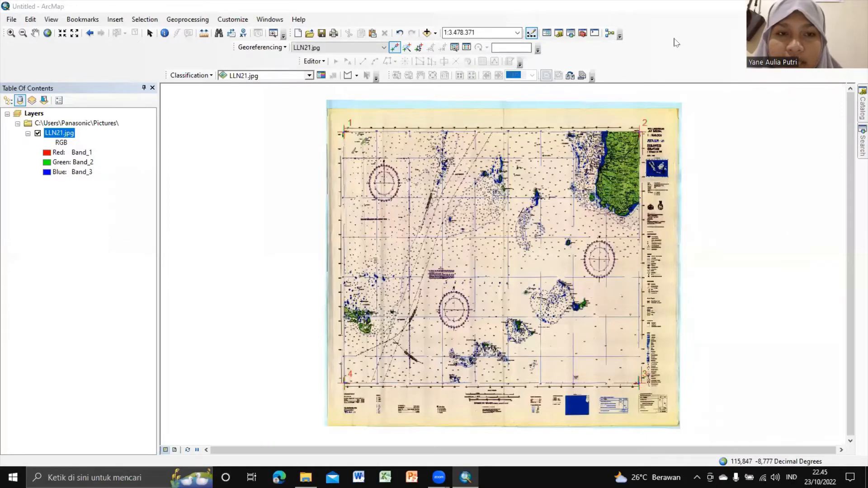
# Step: Open the Rectify settings for the georeferenced LLN21.jpg chart
pyautogui.click(285, 47)
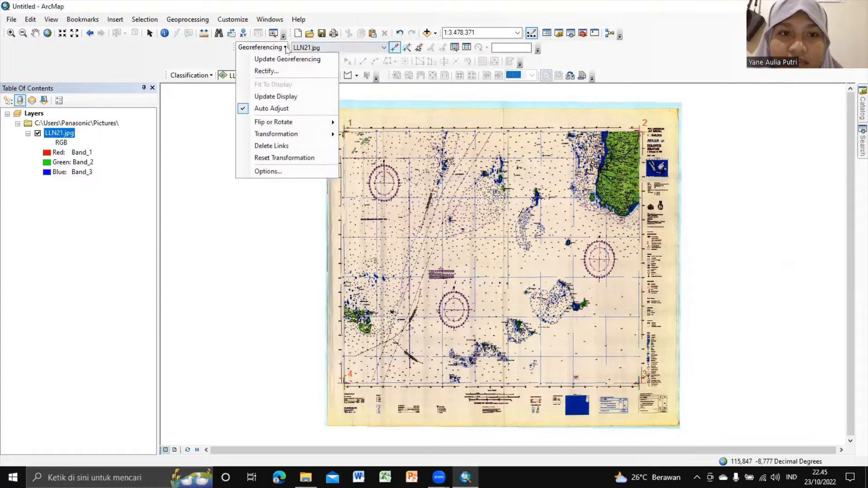
pyautogui.click(266, 71)
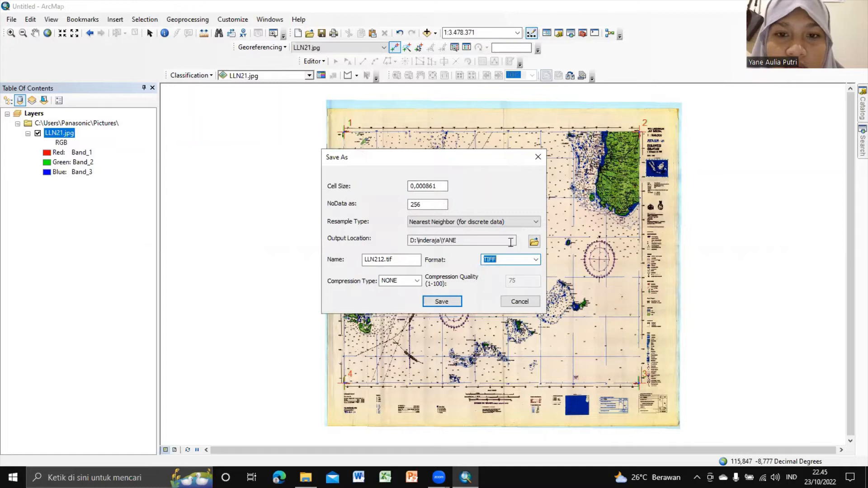
pyautogui.click(534, 242)
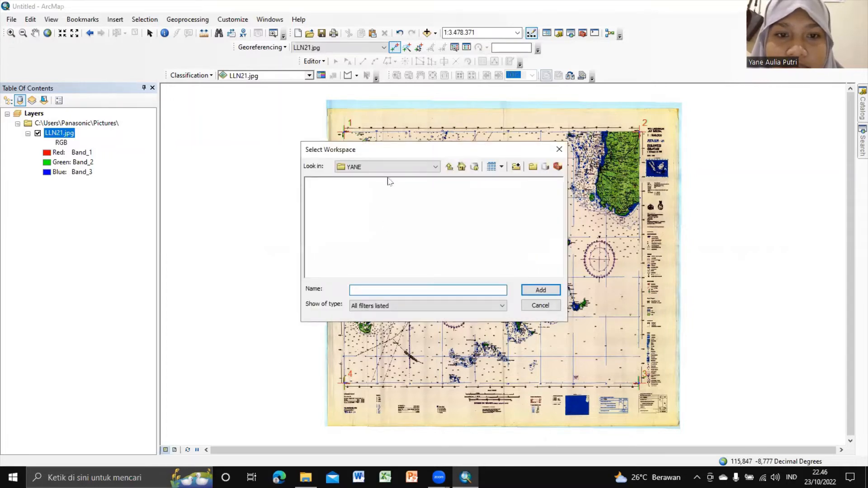
pyautogui.click(398, 167)
pyautogui.click(414, 203)
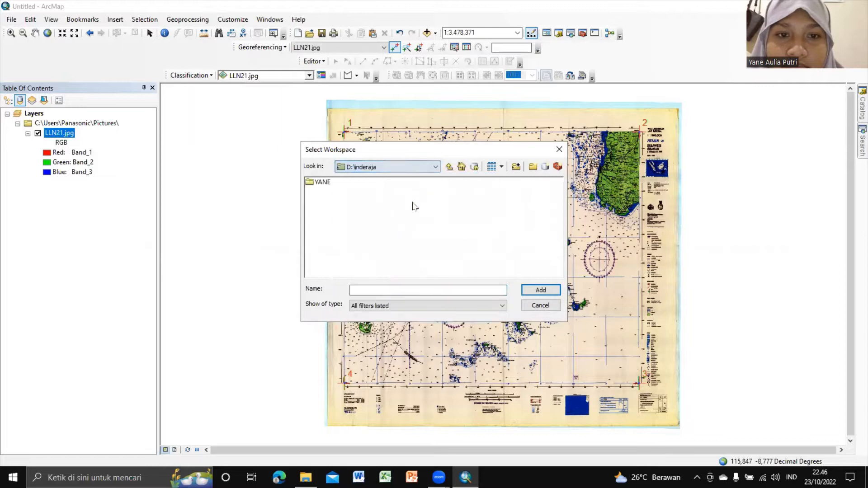
pyautogui.click(417, 289)
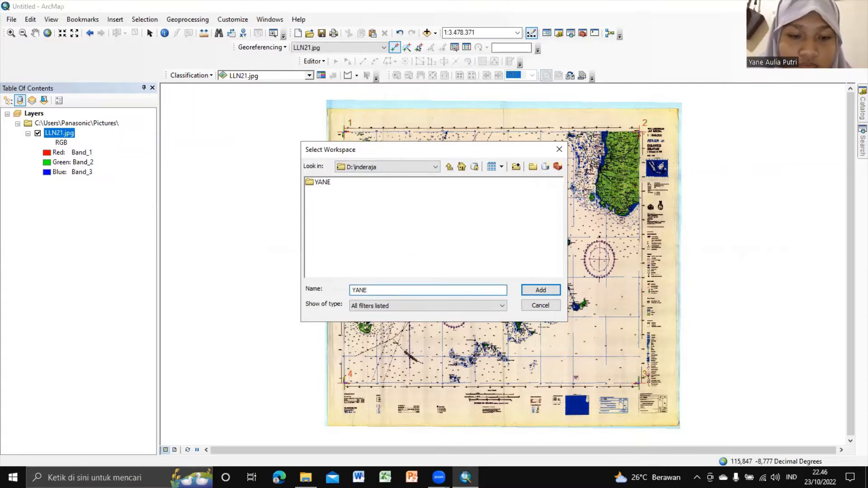
pyautogui.write('YANE123')
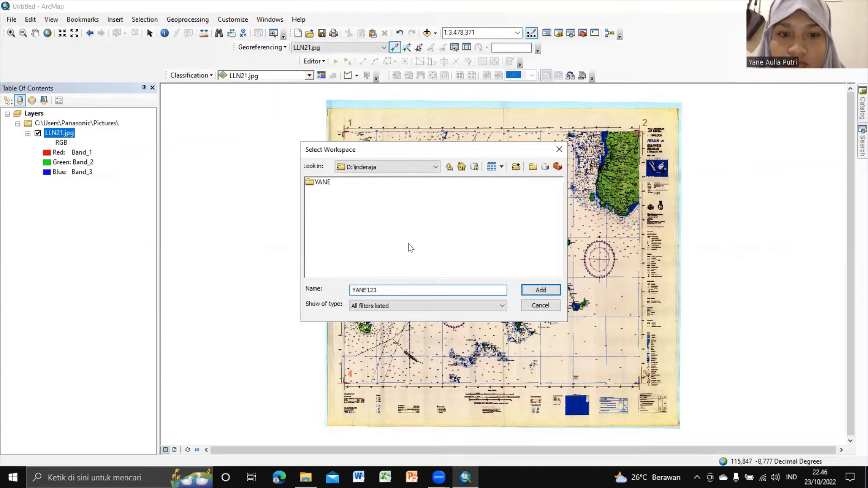
pyautogui.click(524, 289)
pyautogui.click(492, 272)
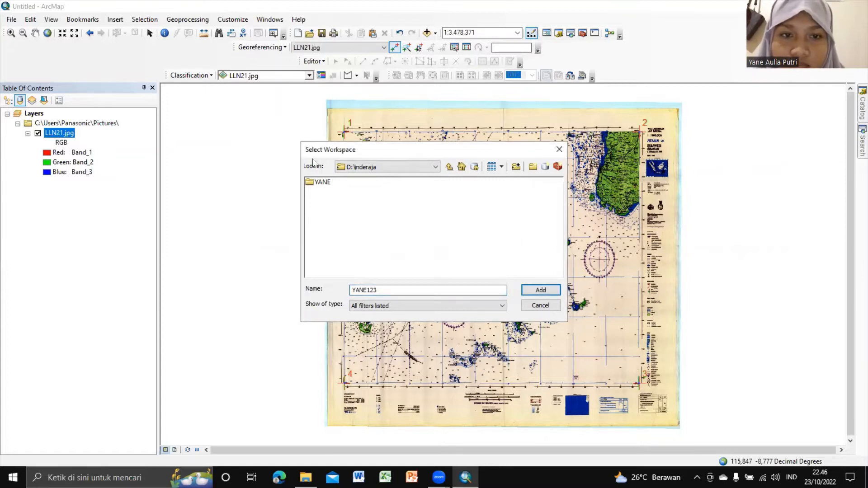
pyautogui.doubleClick(319, 183)
pyautogui.click(406, 291)
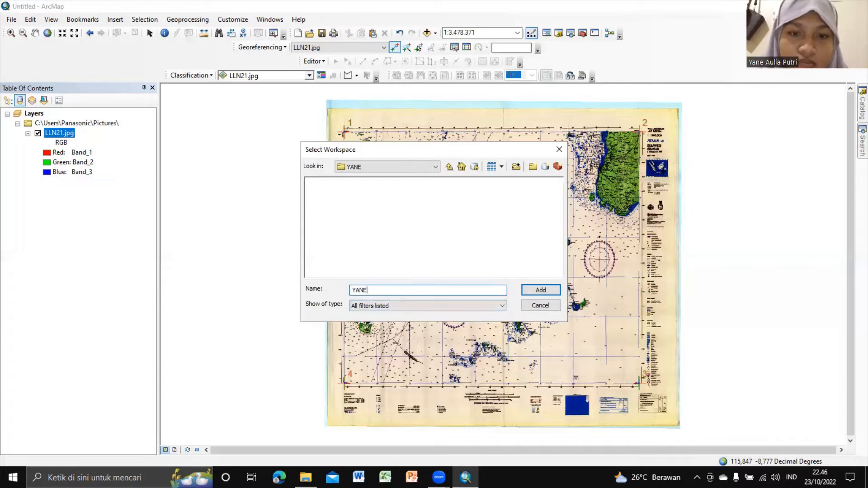
pyautogui.write('YANE')
pyautogui.click(528, 289)
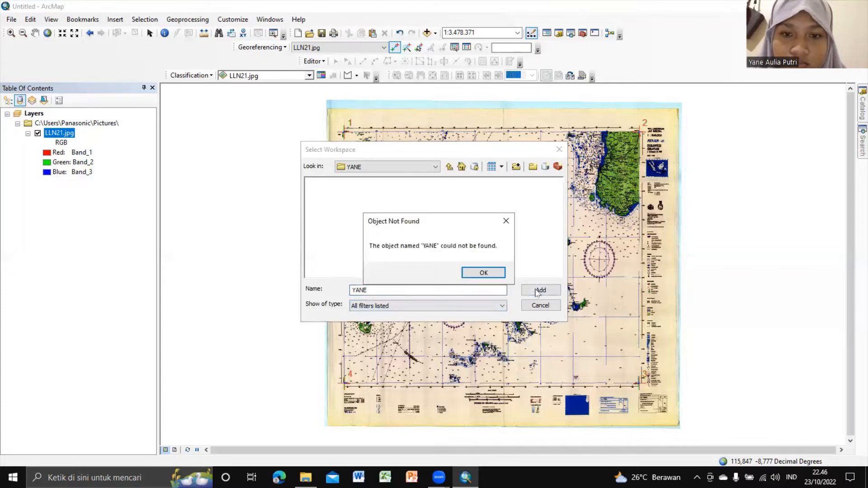
pyautogui.click(496, 274)
pyautogui.click(418, 167)
pyautogui.click(416, 206)
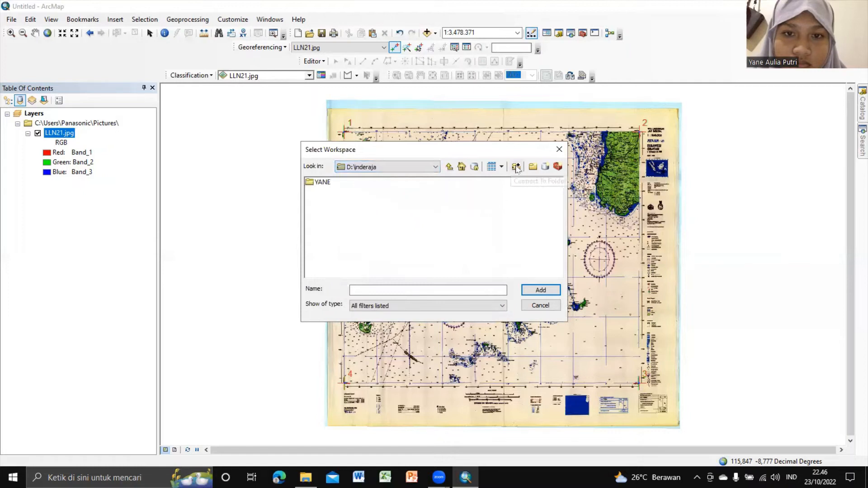
pyautogui.click(322, 183)
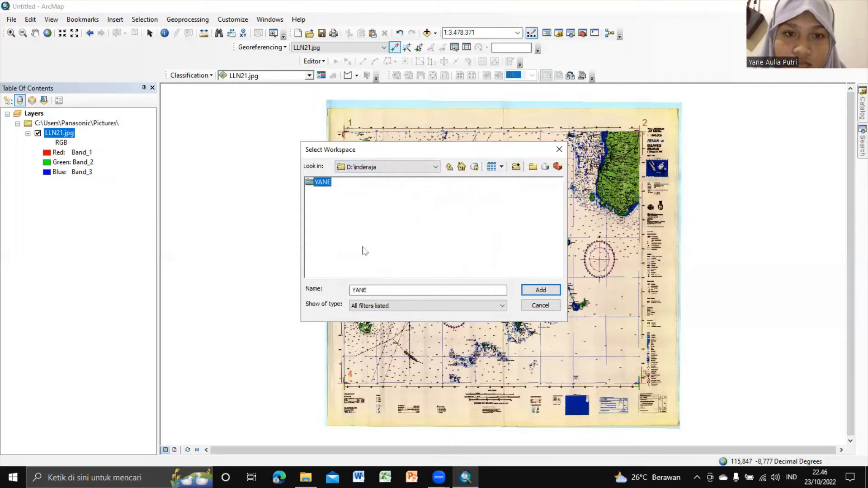
pyautogui.click(393, 290)
pyautogui.write('123')
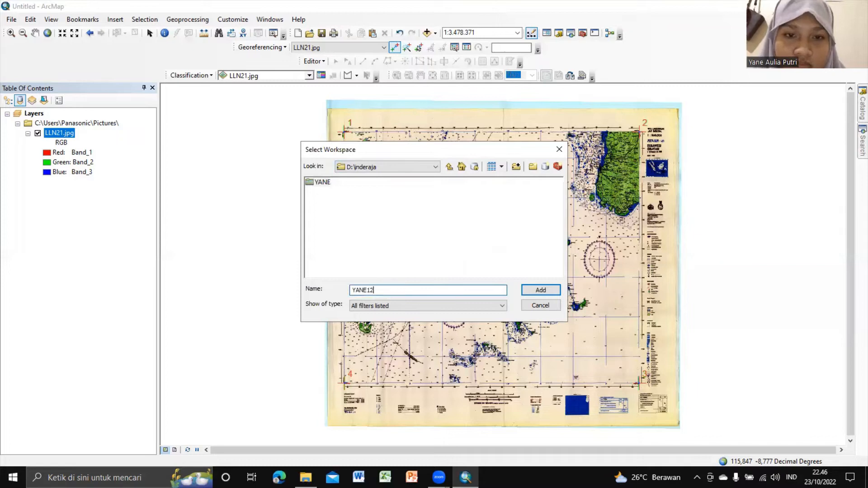
pyautogui.click(534, 290)
pyautogui.click(495, 274)
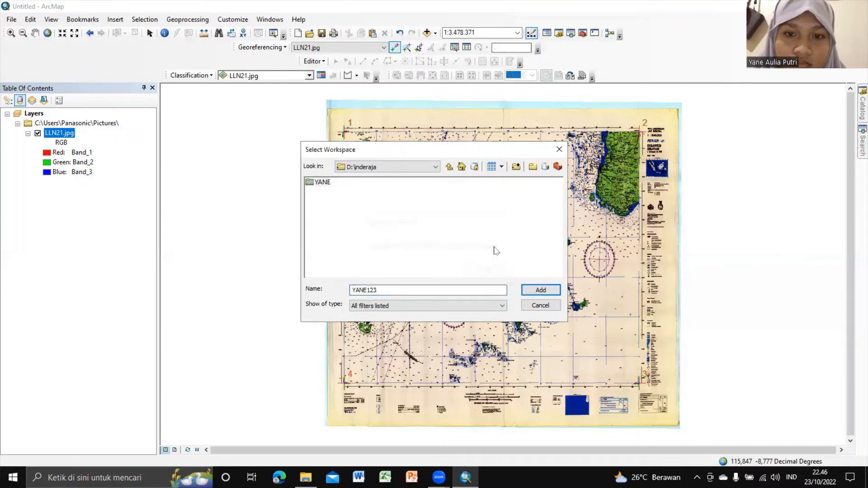
pyautogui.click(559, 149)
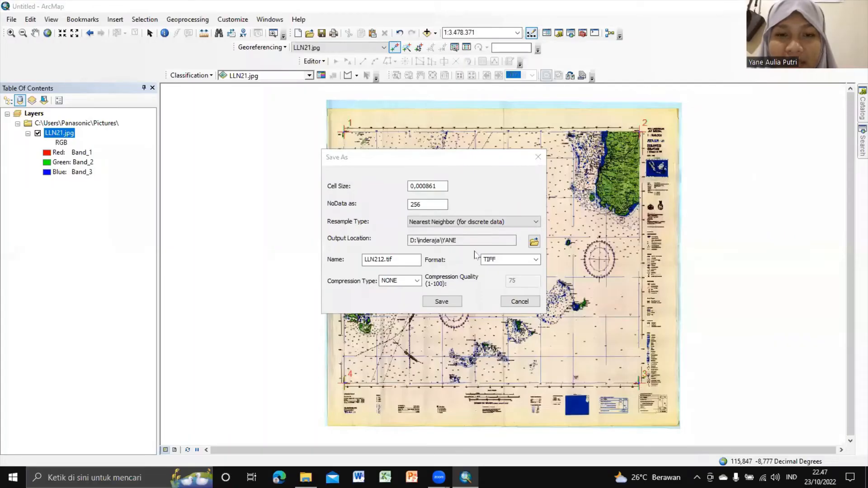
# Step: Save the rectified chart as LLN212.tif in TIFF format, keeping the preset output folder under D:\inderaja
pyautogui.click(534, 260)
pyautogui.click(535, 260)
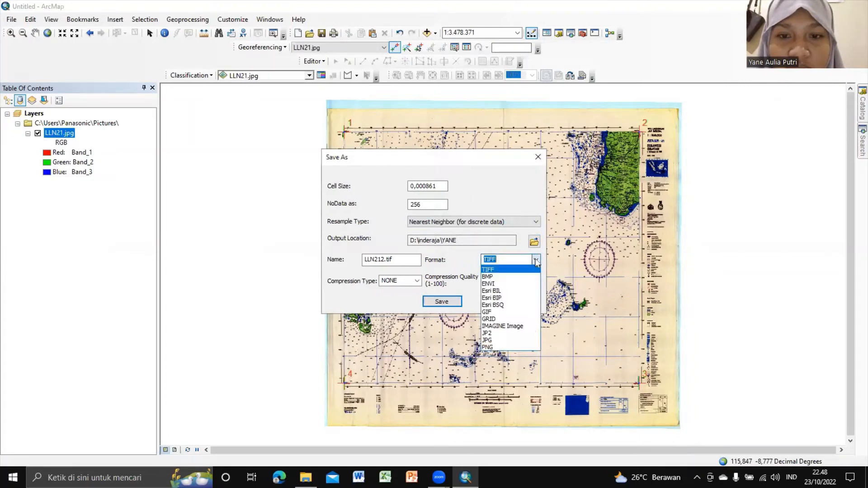
pyautogui.click(534, 261)
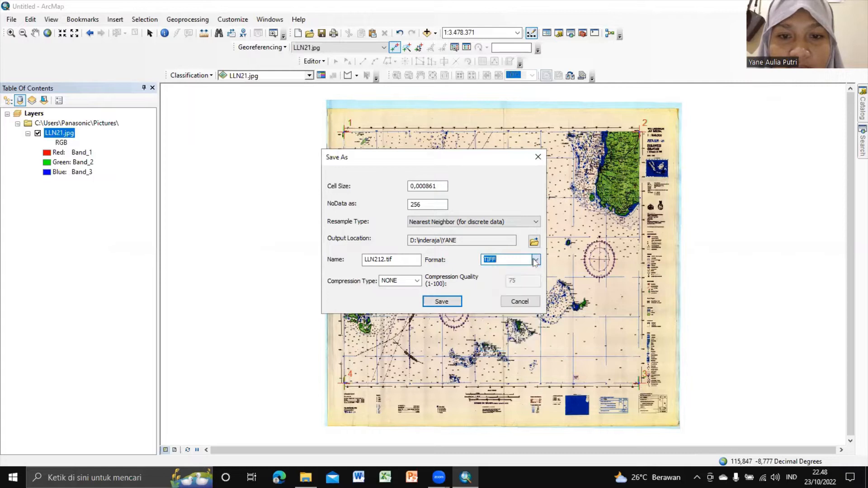
pyautogui.click(438, 303)
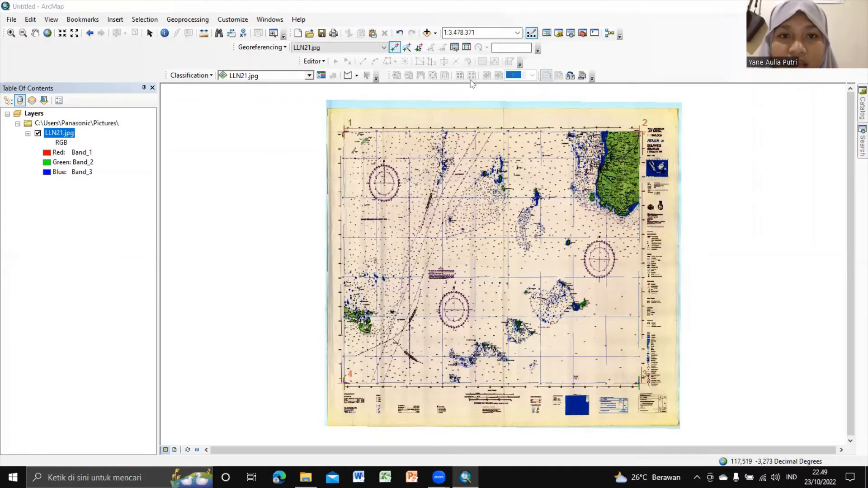
# Step: Add the rectified raster LLN211.tif to the map and hide the original LLN21.jpg layer
pyautogui.click(426, 33)
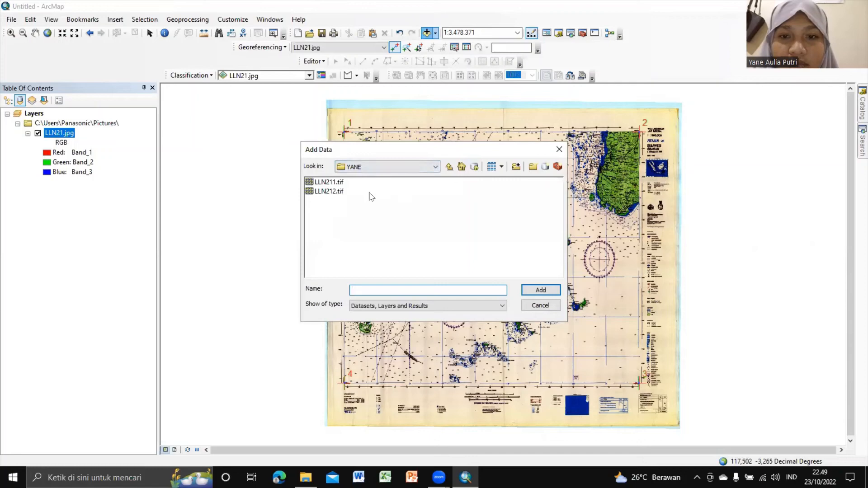
pyautogui.click(326, 182)
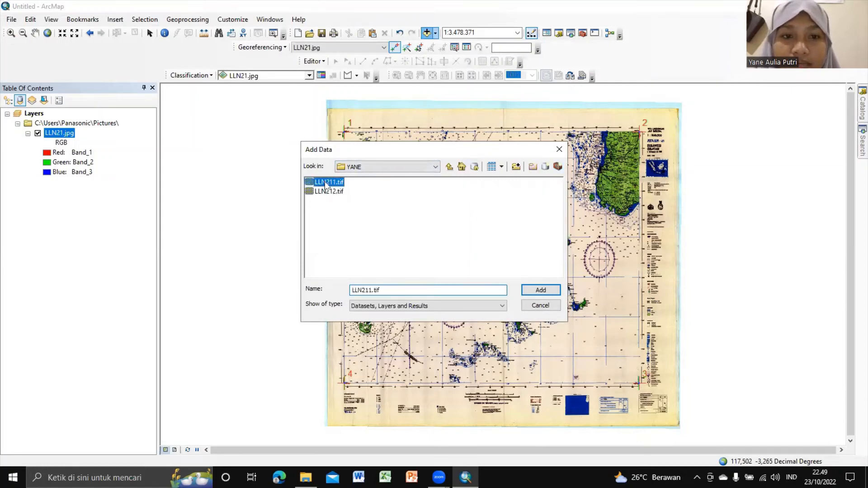
pyautogui.click(527, 289)
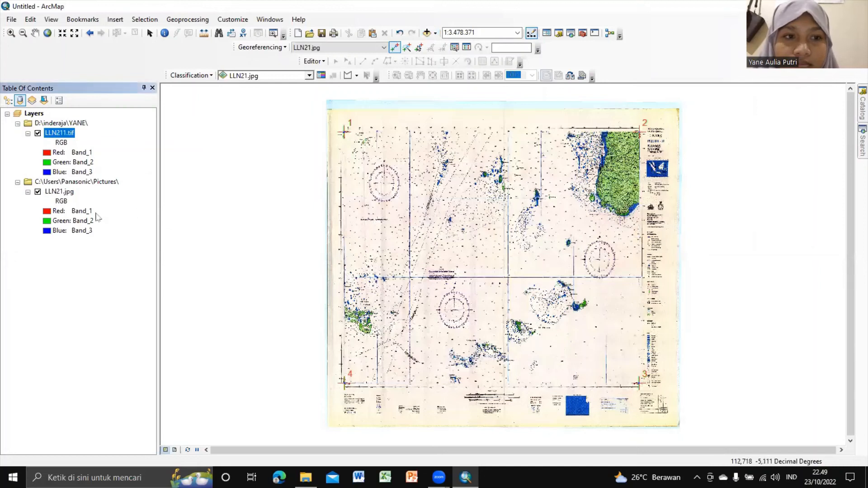
pyautogui.click(38, 192)
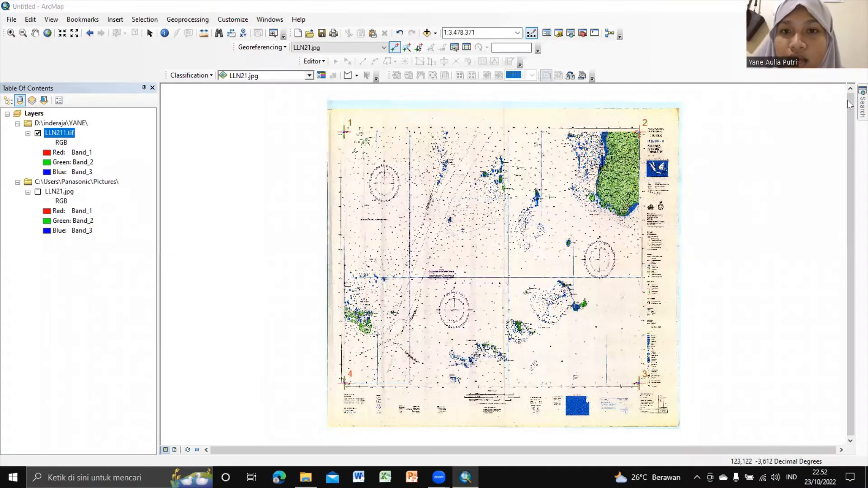
# Step: Start a new shapefile in the D:\inderaja folder and name it Laut
pyautogui.click(558, 34)
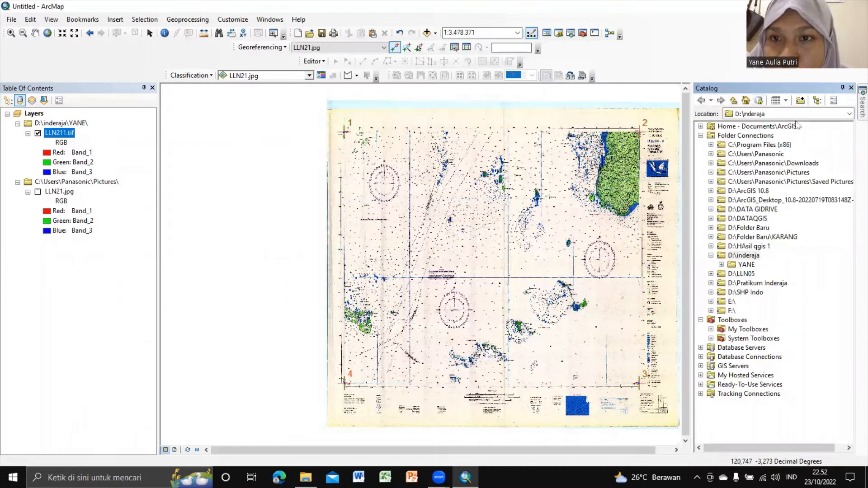
pyautogui.rightClick(733, 256)
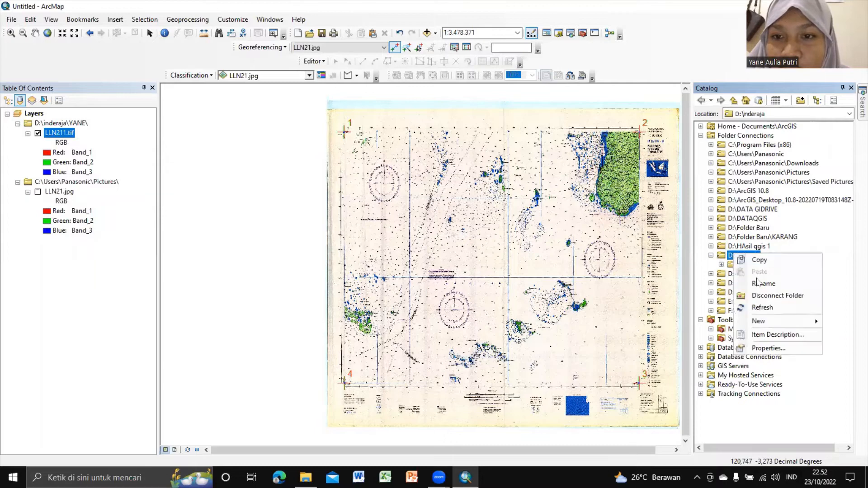
pyautogui.moveTo(778, 321)
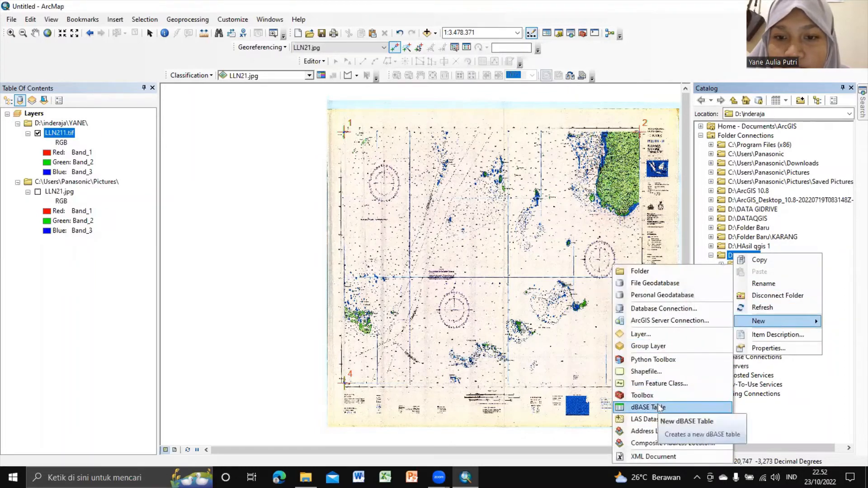
pyautogui.click(658, 371)
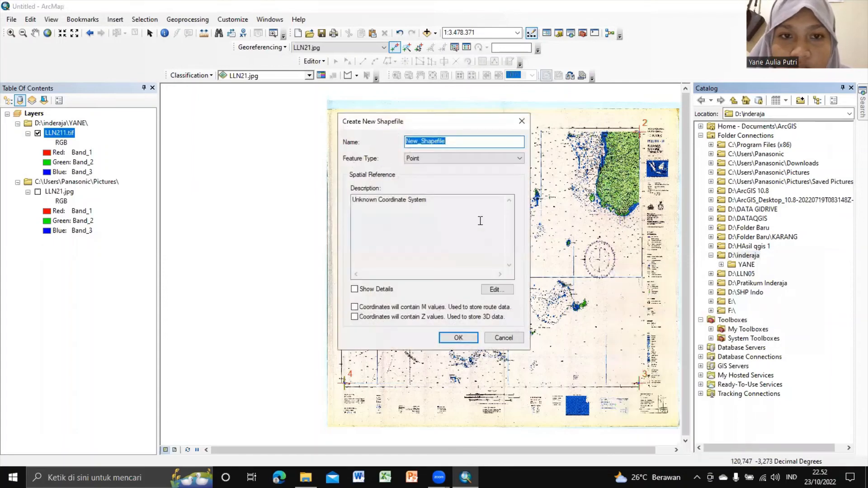
pyautogui.press('BackSpace')
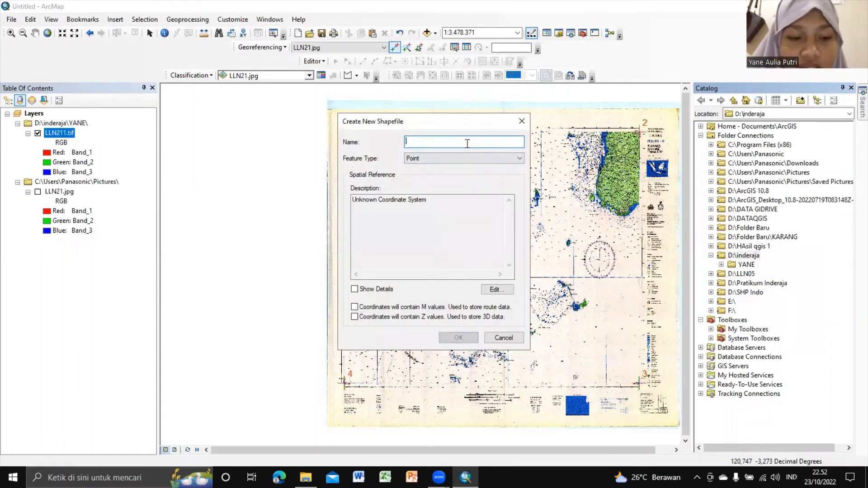
pyautogui.write('Laut')
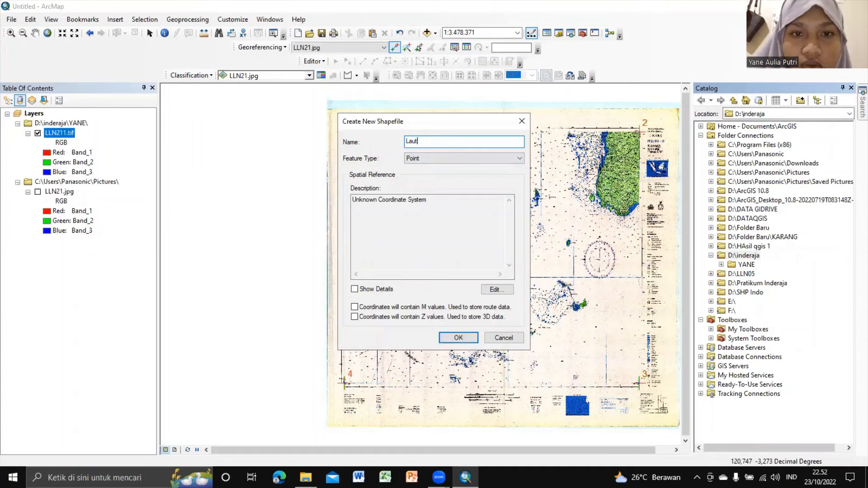
# Step: Set the feature type of the Laut shapefile to Polygon
pyautogui.click(485, 159)
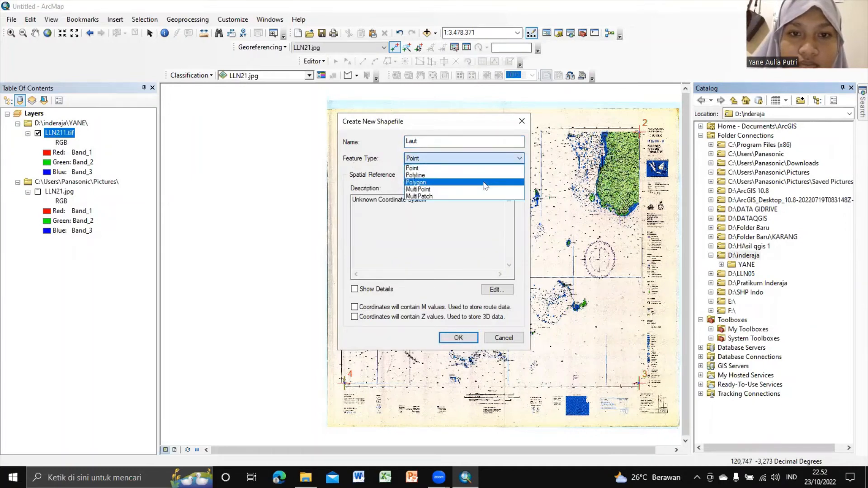
pyautogui.click(488, 160)
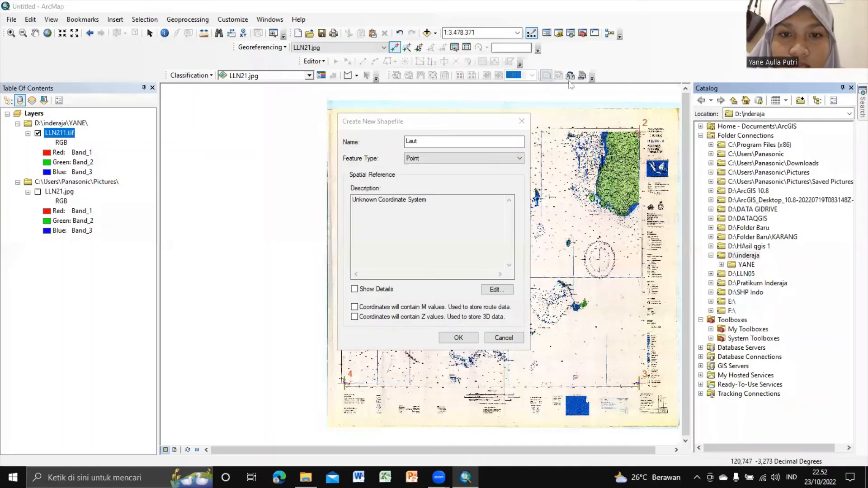
pyautogui.click(500, 159)
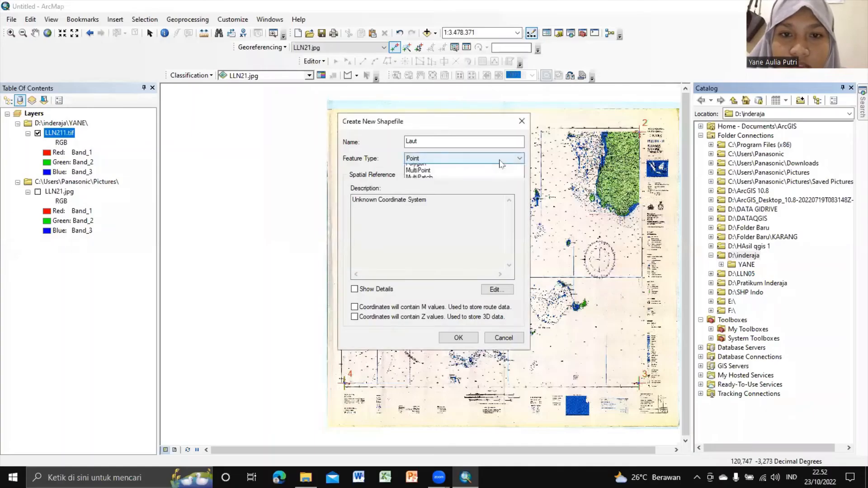
pyautogui.click(487, 184)
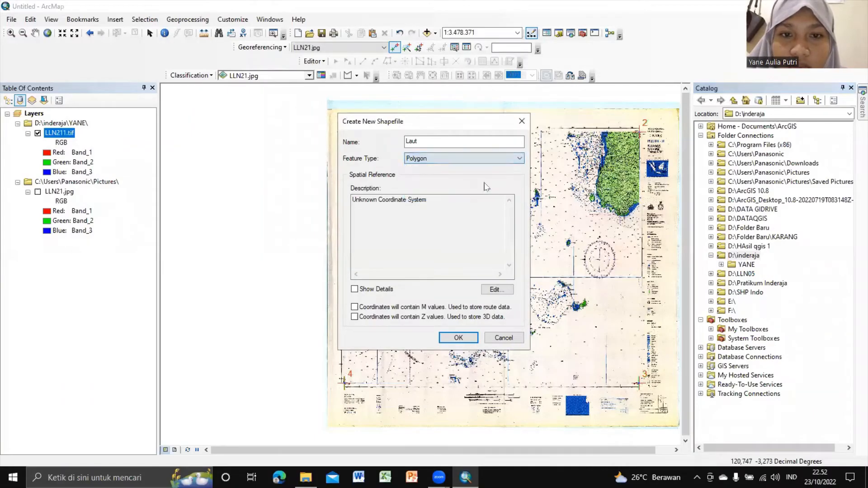
# Step: Assign the WGS 1984 geographic coordinate system to the Laut shapefile, create it, and close the catalog
pyautogui.click(497, 290)
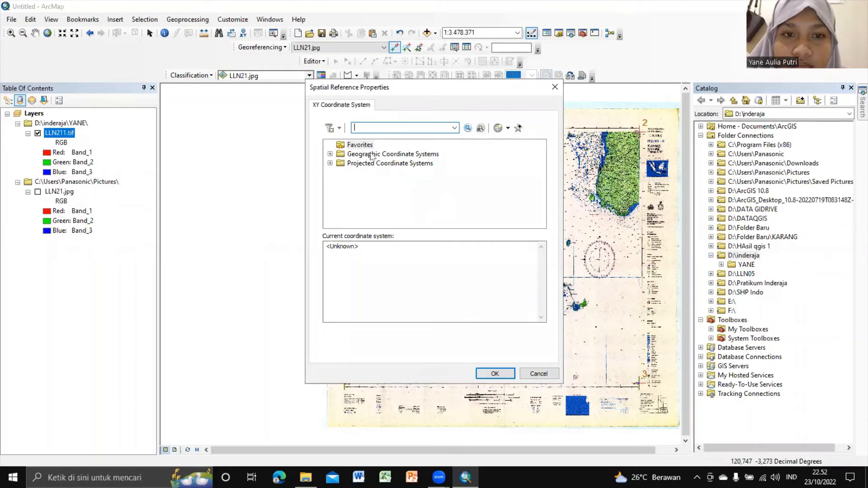
pyautogui.doubleClick(369, 154)
pyautogui.scroll(-4, 391, 190)
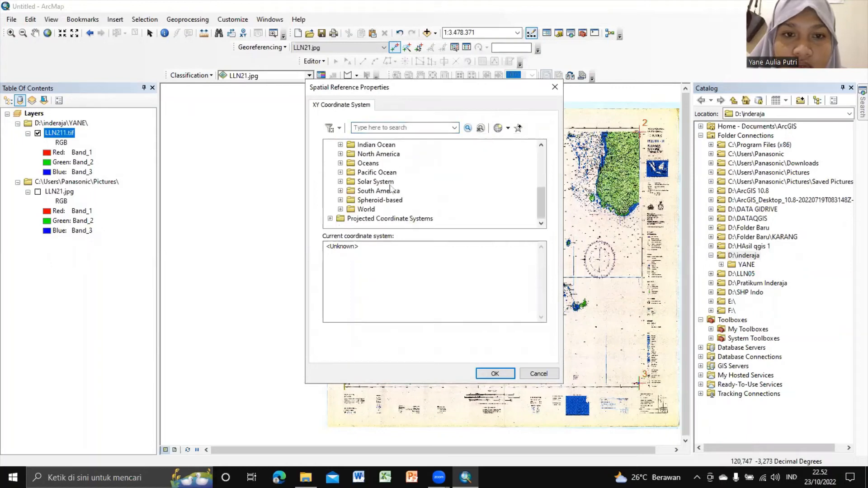
pyautogui.doubleClick(365, 209)
pyautogui.scroll(-5, 396, 181)
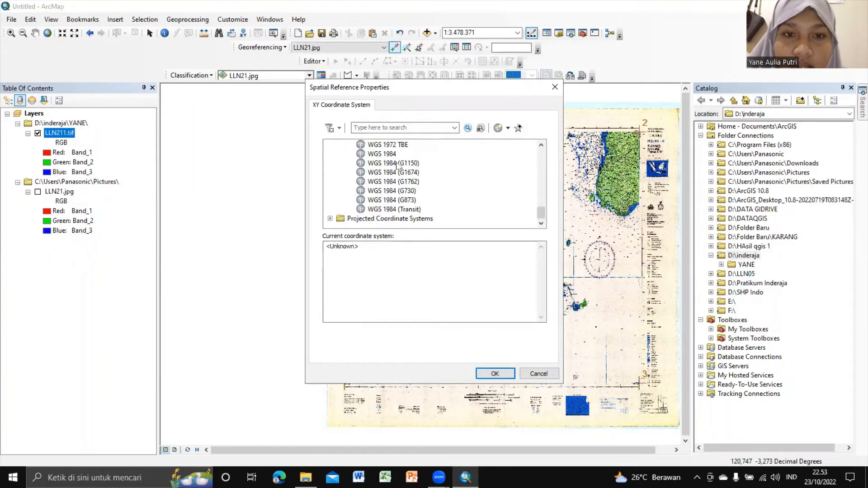
pyautogui.click(384, 155)
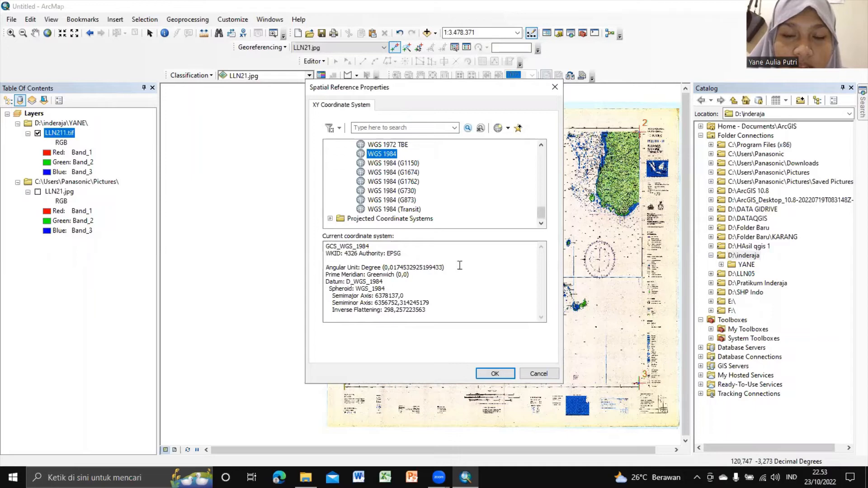
pyautogui.click(497, 374)
pyautogui.click(463, 337)
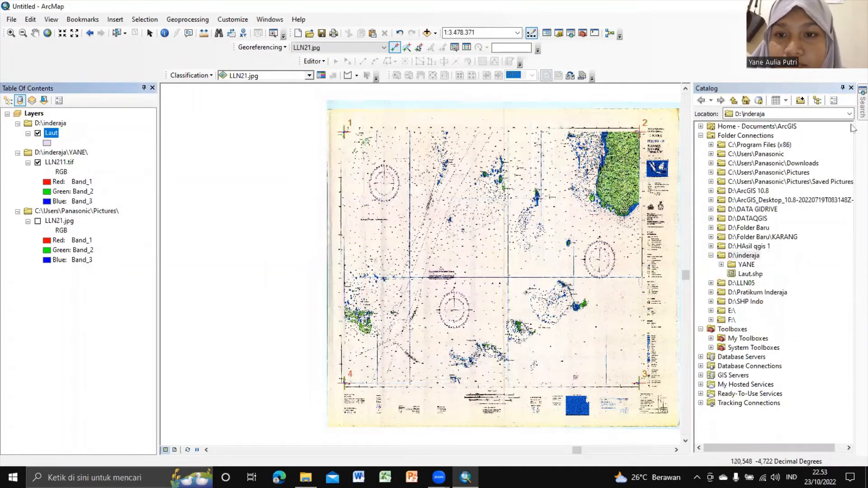
pyautogui.click(850, 88)
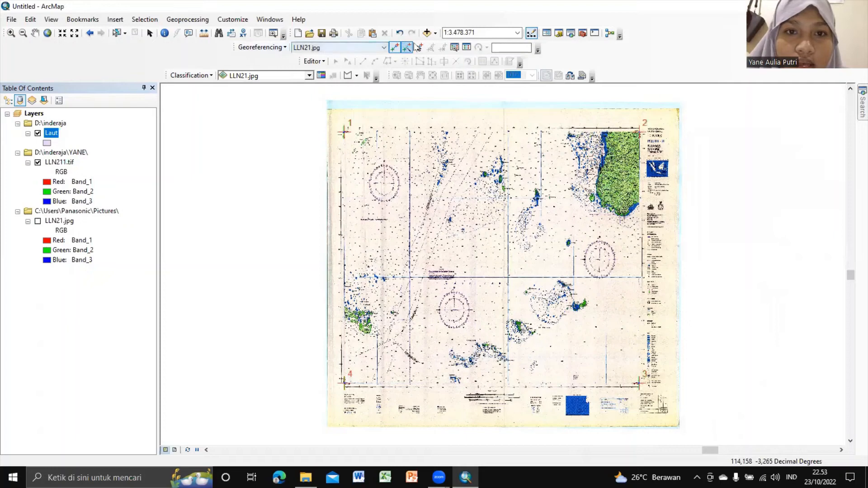
pyautogui.click(531, 32)
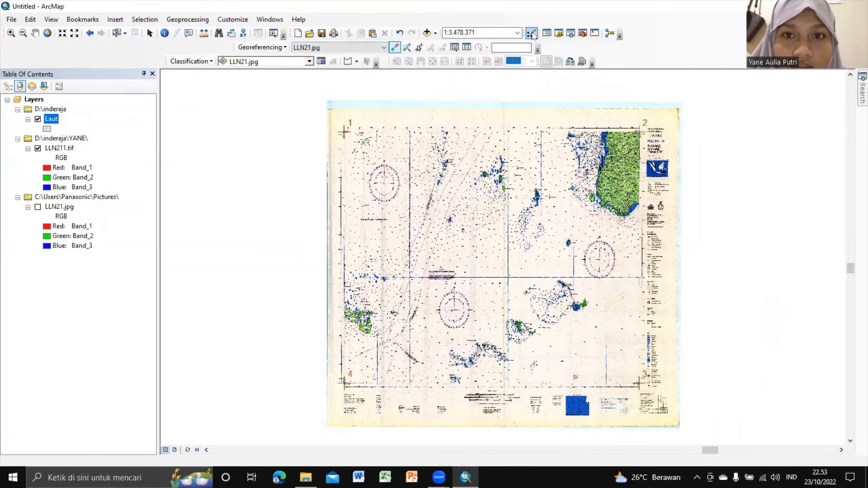
pyautogui.click(532, 33)
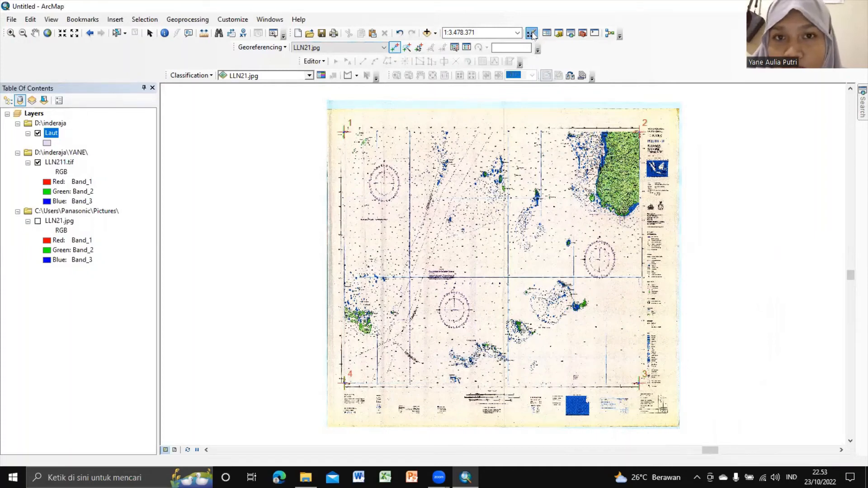
pyautogui.rightClick(533, 35)
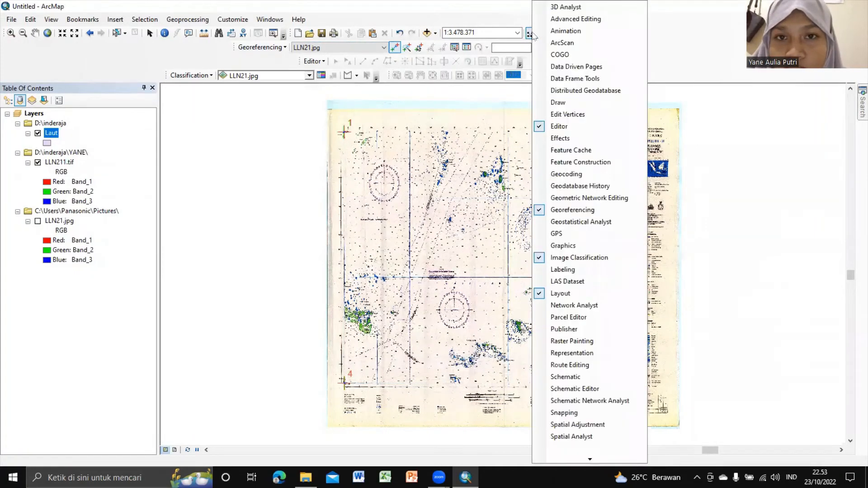
pyautogui.click(531, 34)
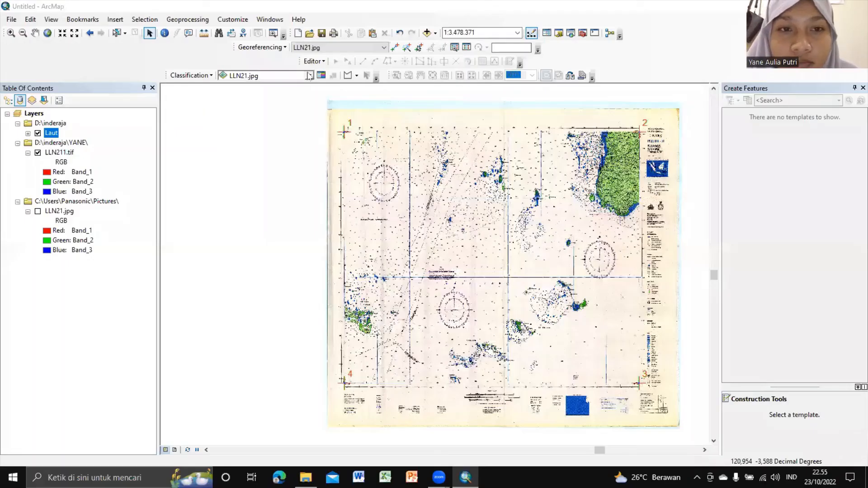
# Step: Start an editing session and draw a rectangular Laut feature over the chart frame through corner points 1, 2 and 3
pyautogui.click(314, 61)
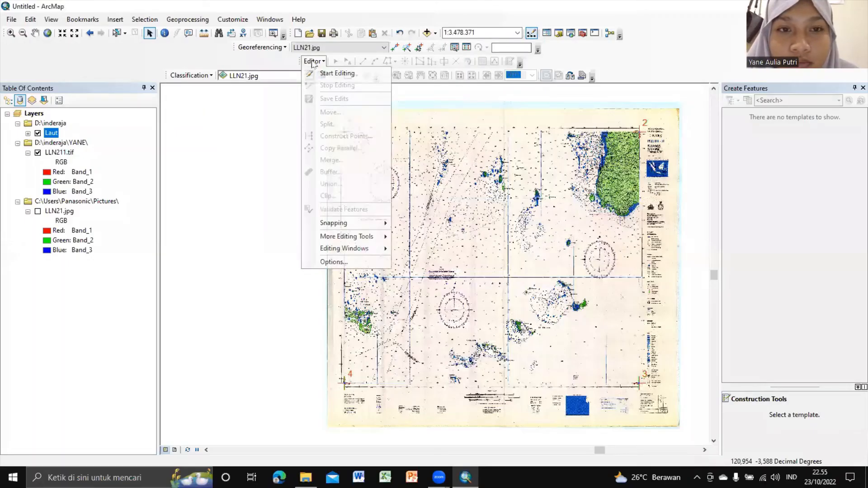
pyautogui.click(323, 72)
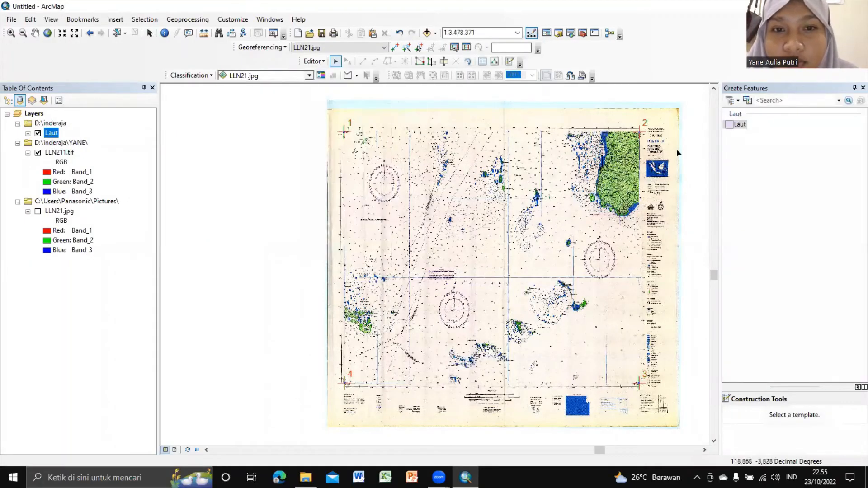
pyautogui.click(740, 125)
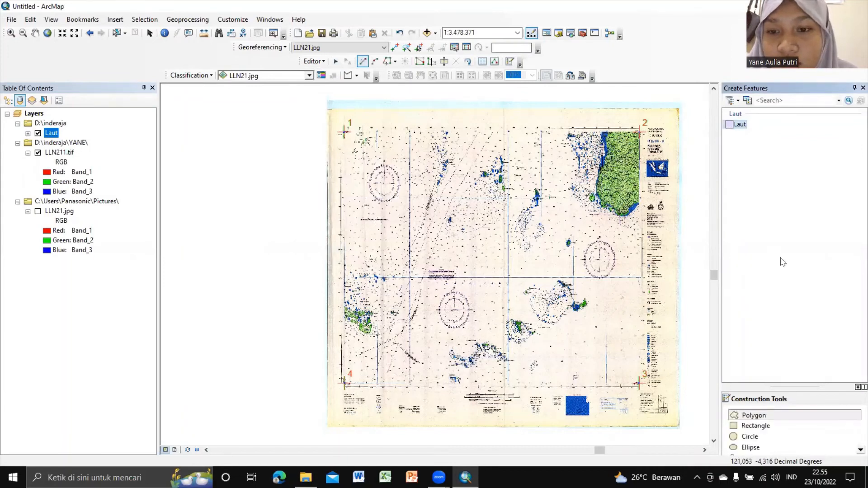
pyautogui.click(768, 426)
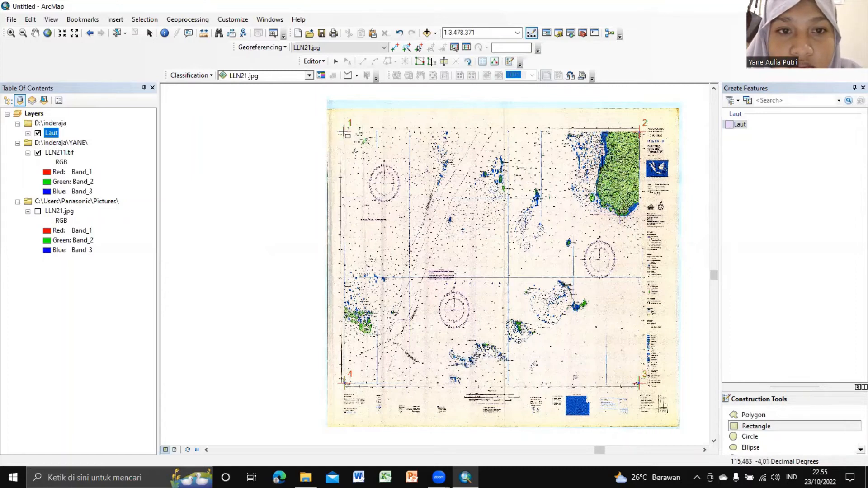
pyautogui.click(344, 133)
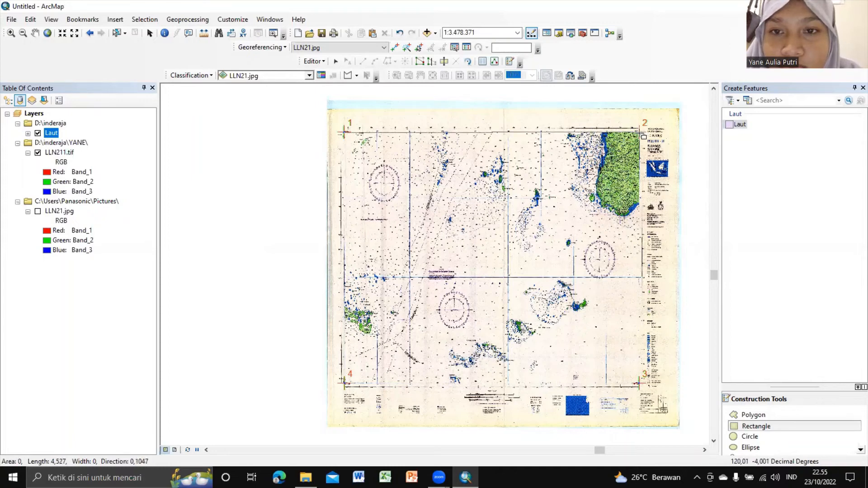
pyautogui.click(643, 135)
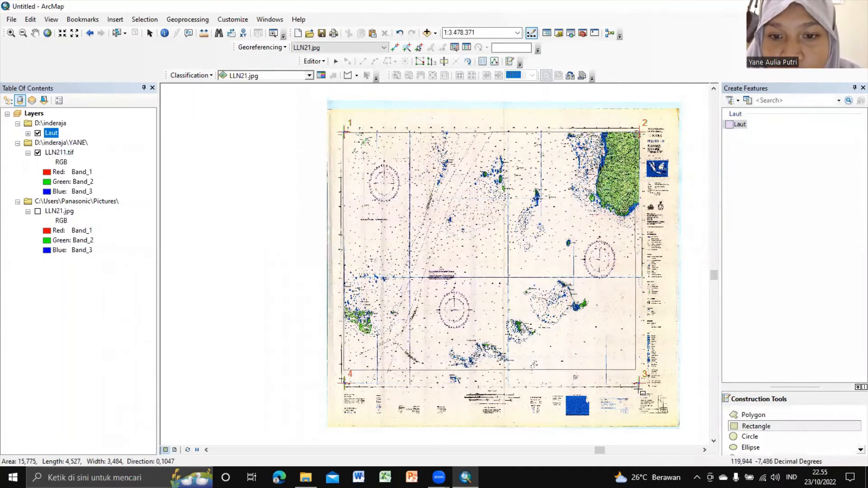
pyautogui.click(639, 386)
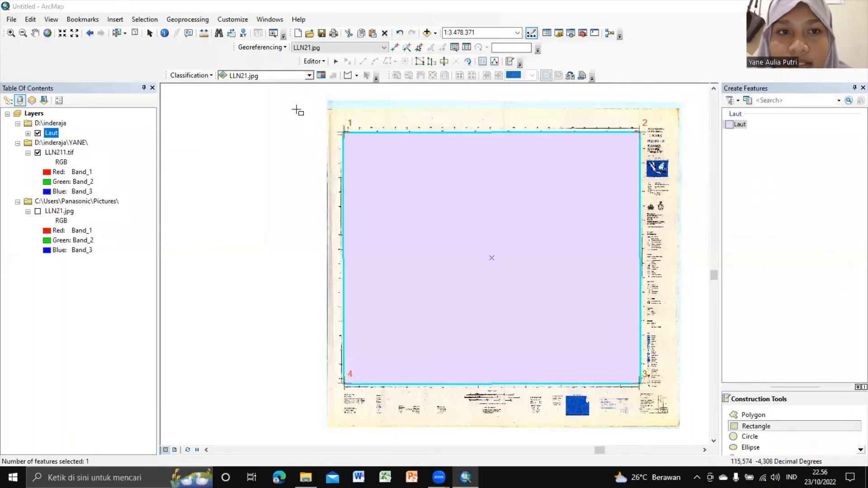
# Step: Save the Laut edits and end the editing session, with the Laut layer hidden
pyautogui.click(312, 62)
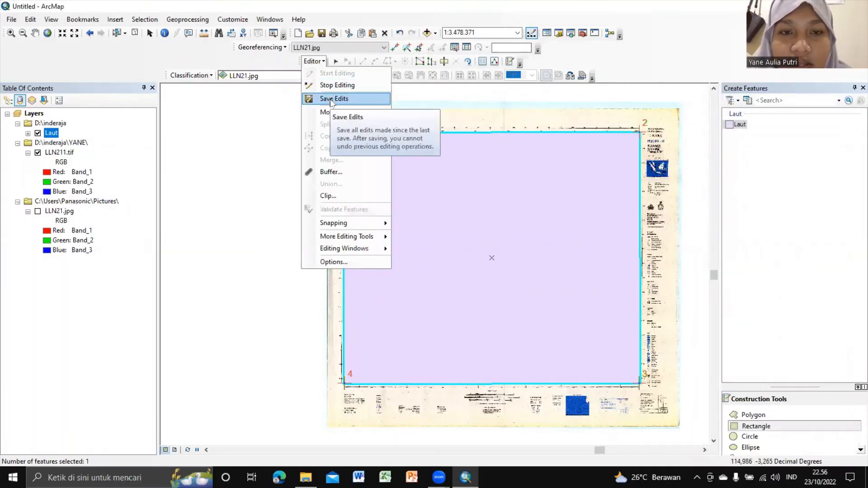
pyautogui.click(332, 99)
pyautogui.click(312, 62)
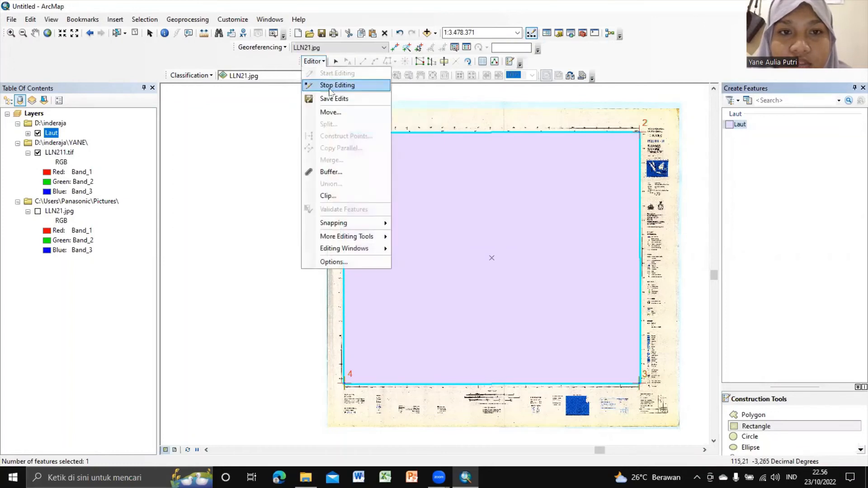
pyautogui.click(331, 86)
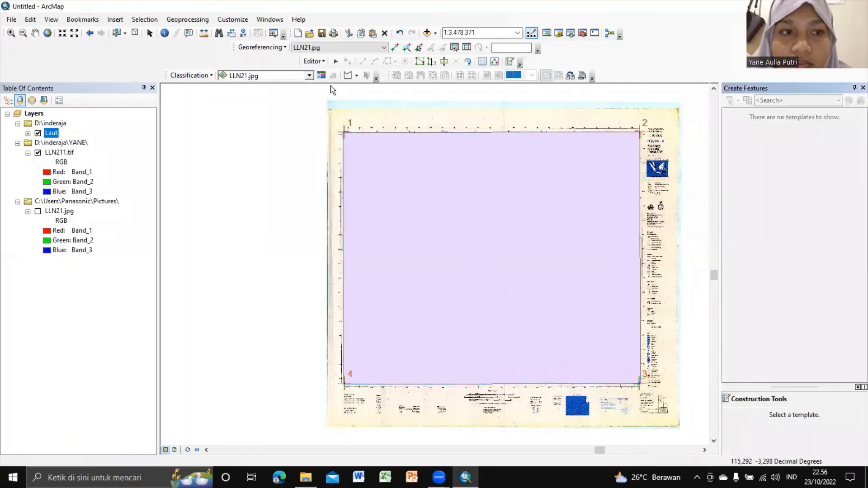
pyautogui.click(38, 133)
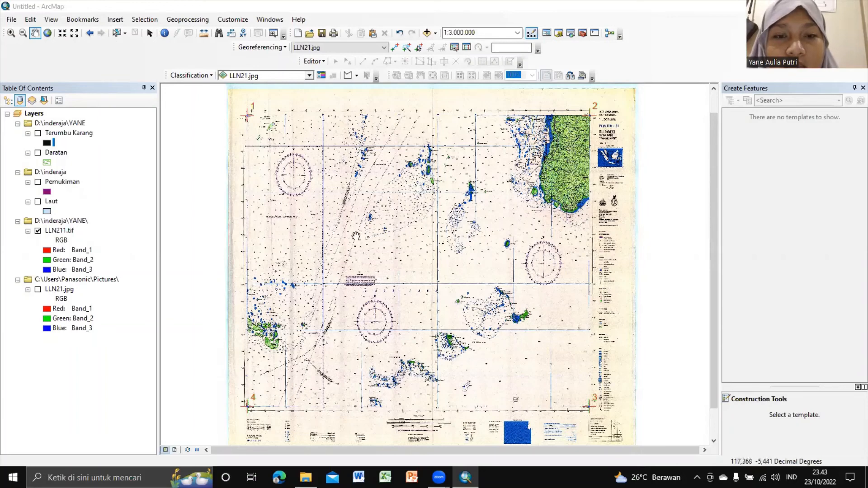
# Step: Make the Terumbu Karang, Daratan, Pemukiman and Laut layers visible and switch the map to layout view
pyautogui.click(38, 133)
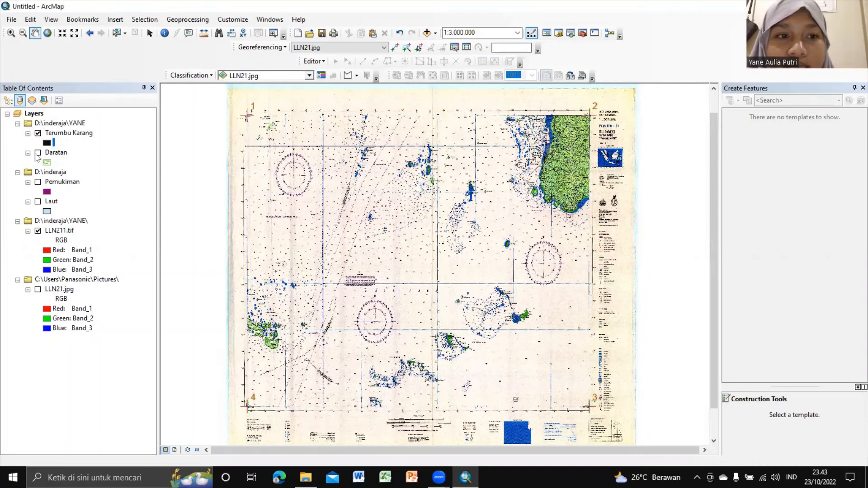
pyautogui.click(38, 153)
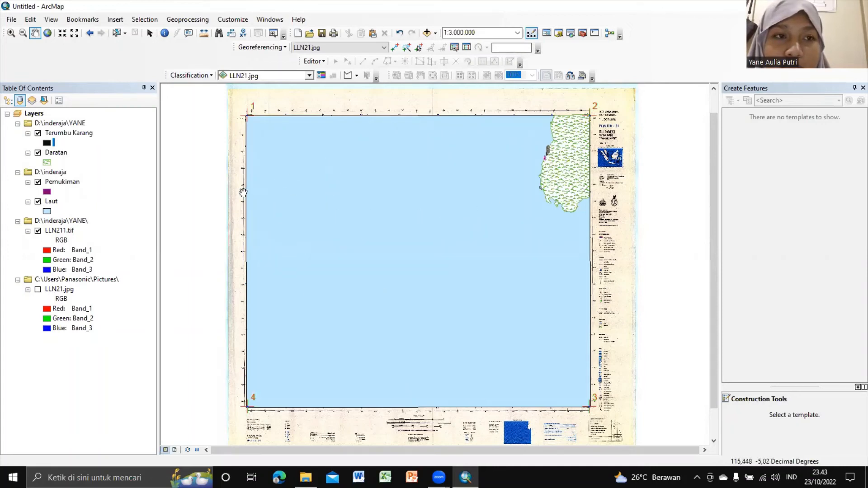
pyautogui.click(174, 450)
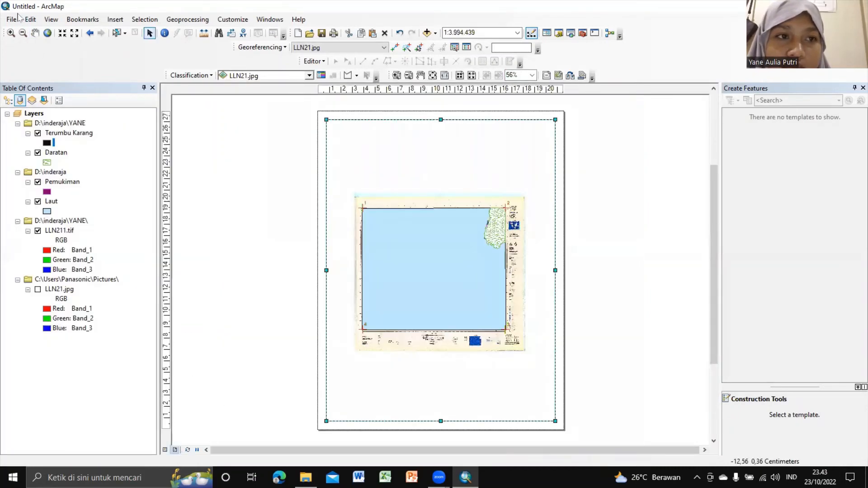
# Step: Set the layout page to landscape orientation, keeping the Letter paper size
pyautogui.click(30, 19)
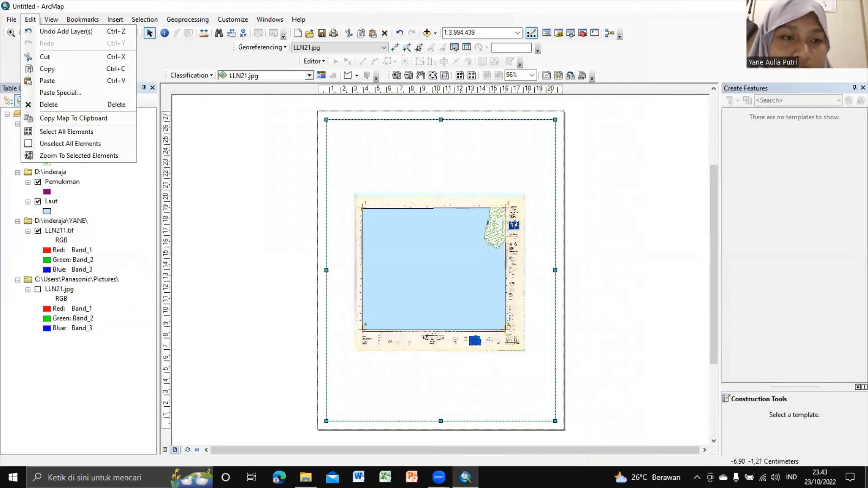
pyautogui.click(11, 19)
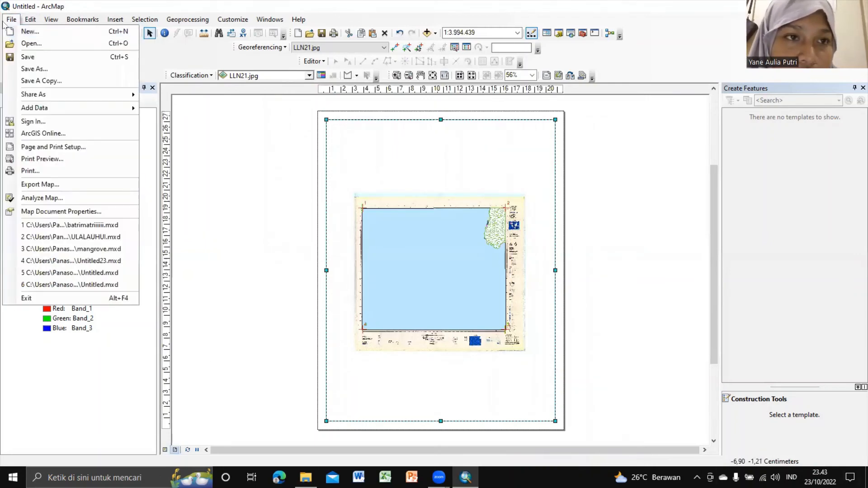
pyautogui.click(53, 147)
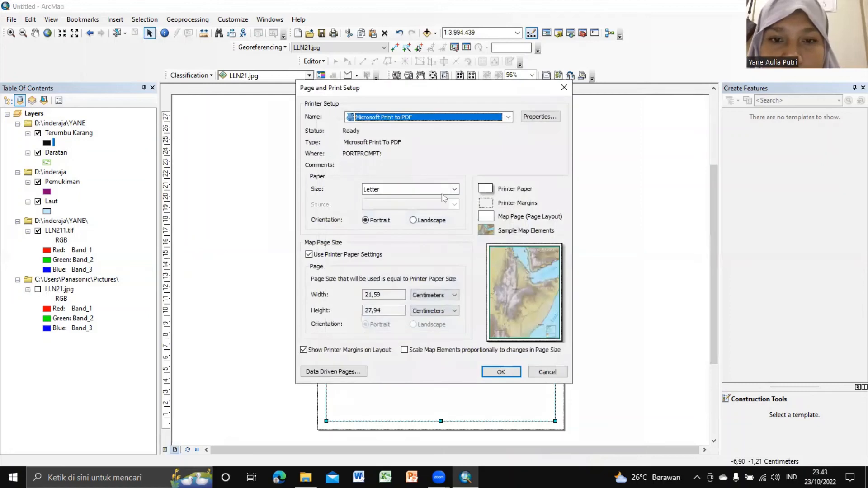
pyautogui.click(442, 192)
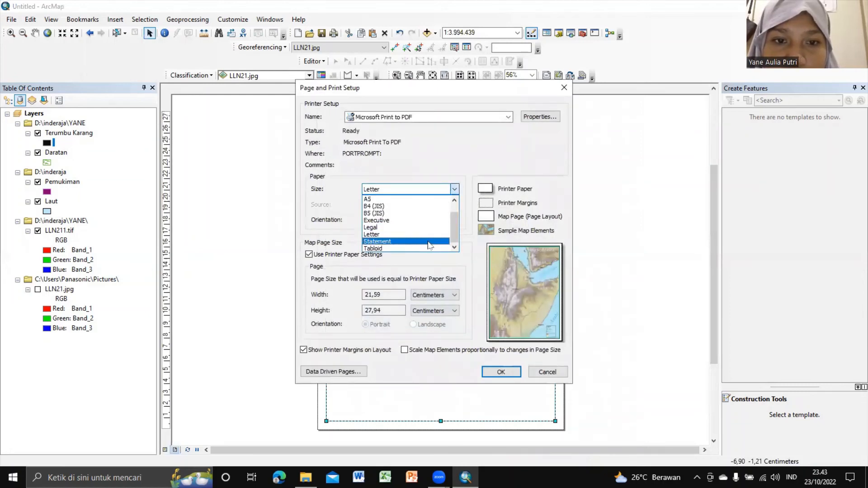
pyautogui.click(455, 191)
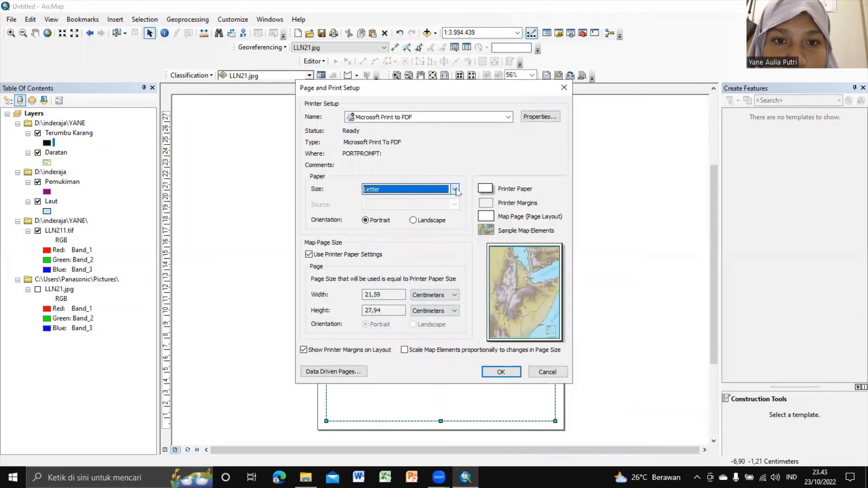
pyautogui.click(413, 221)
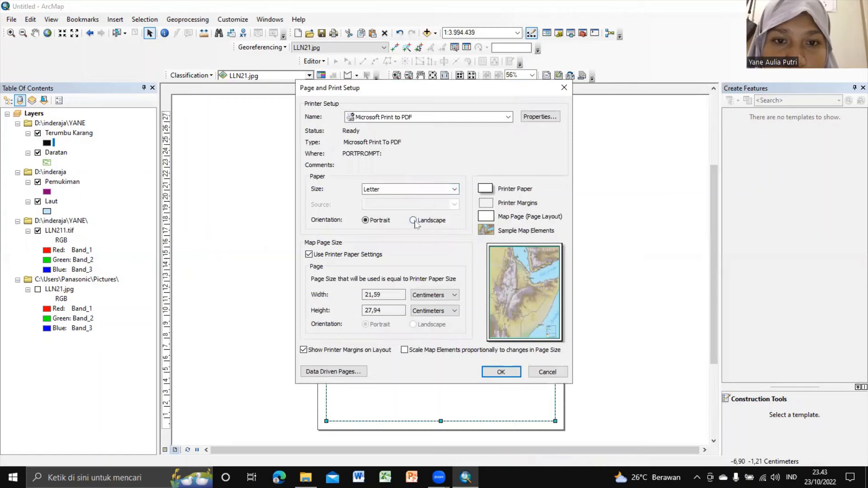
pyautogui.click(496, 372)
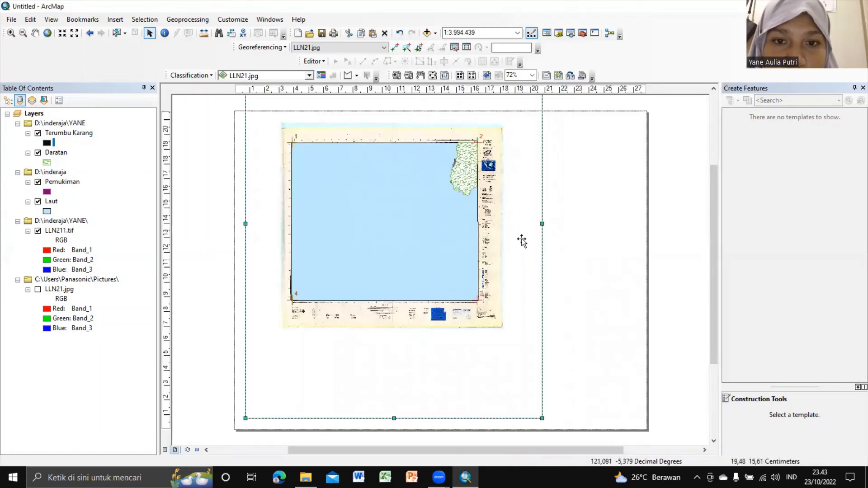
# Step: Shrink the data frame to about 15 by 14 cm against the page's left edge
pyautogui.moveTo(542, 419); pyautogui.dragTo(491, 339)
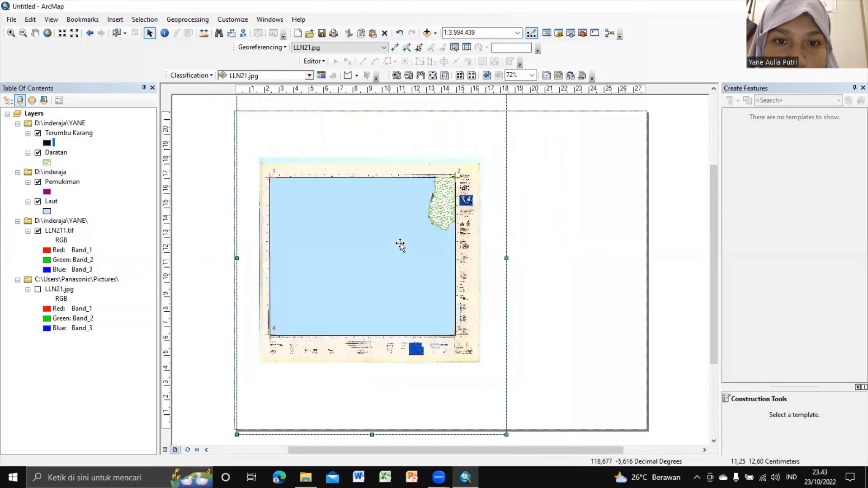
pyautogui.scroll(1, 398, 244)
pyautogui.scroll(-1, 398, 244)
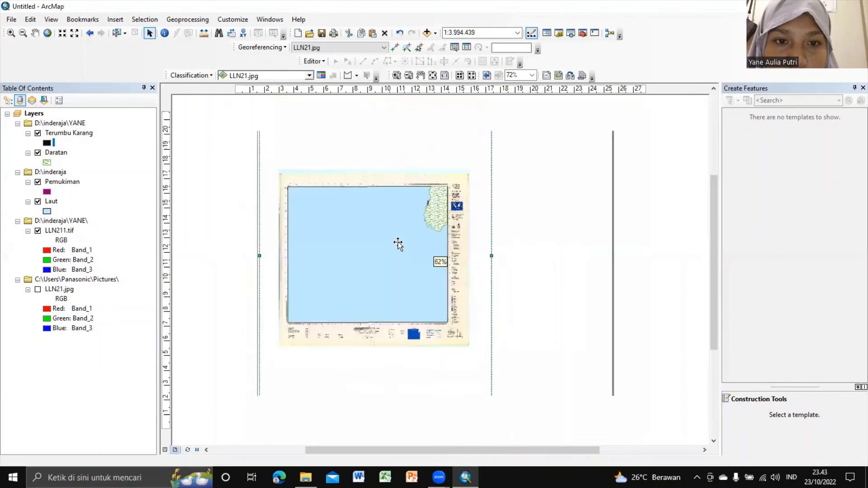
pyautogui.click(477, 354)
pyautogui.moveTo(488, 403); pyautogui.dragTo(454, 343)
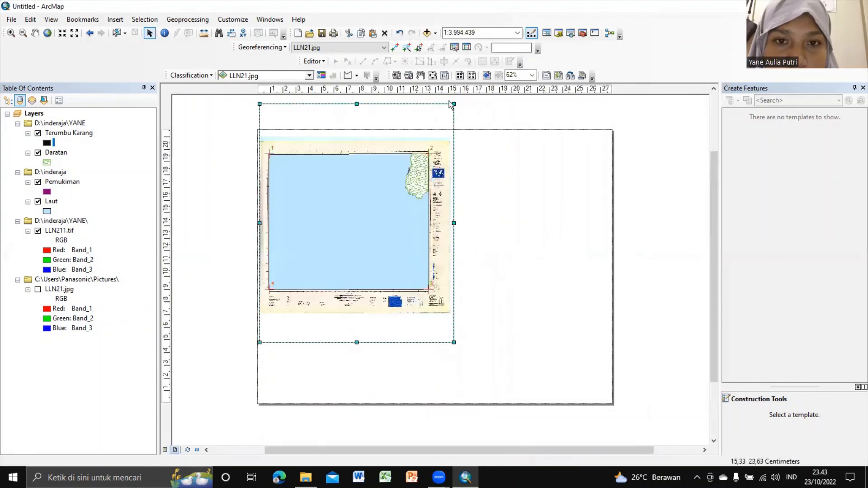
pyautogui.moveTo(357, 104); pyautogui.dragTo(357, 164)
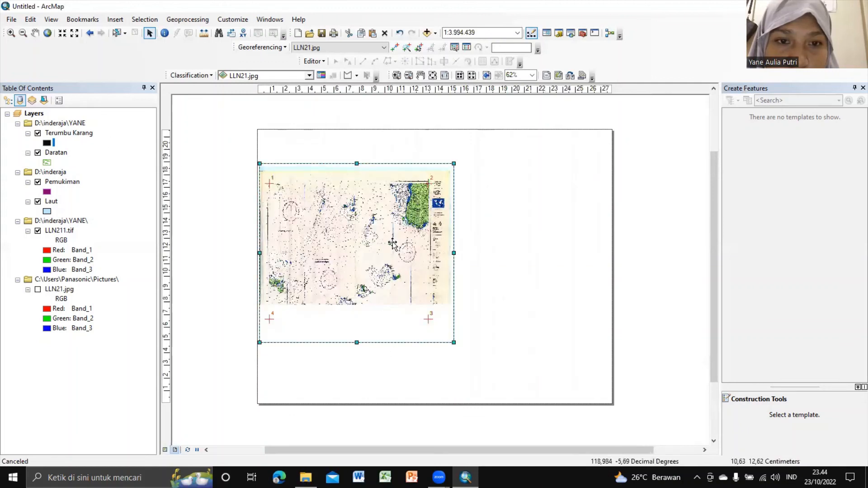
# Step: Reposition the data frame near the page's left edge, enlarge it to about 18 cm wide, and extend its top edge above the page
pyautogui.moveTo(454, 164); pyautogui.dragTo(470, 157)
pyautogui.moveTo(381, 212); pyautogui.dragTo(384, 197)
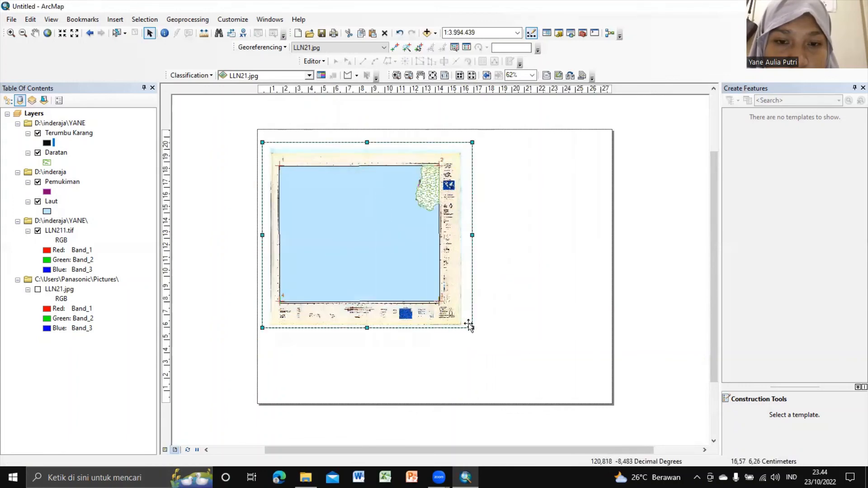
pyautogui.moveTo(471, 328); pyautogui.dragTo(465, 394)
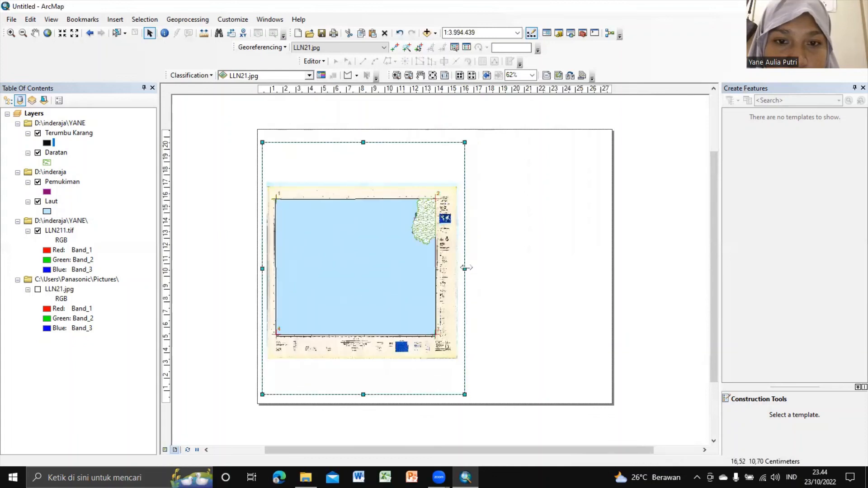
pyautogui.moveTo(465, 269); pyautogui.dragTo(486, 267)
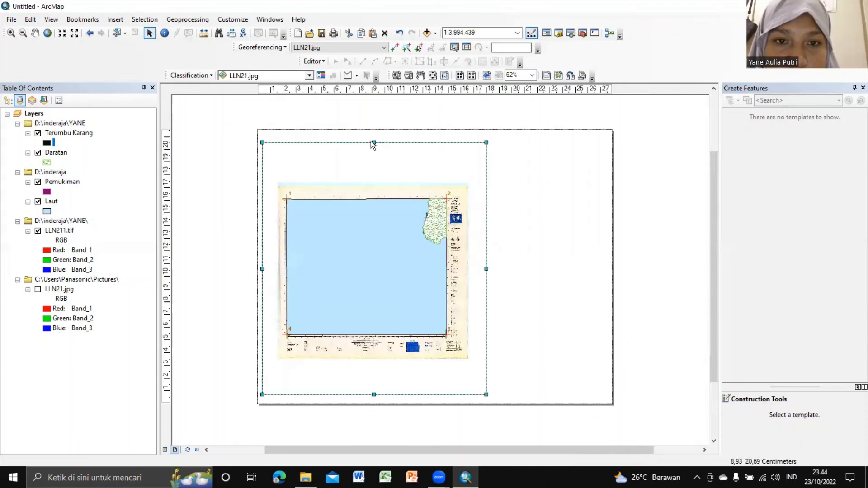
pyautogui.moveTo(374, 142); pyautogui.dragTo(396, 45)
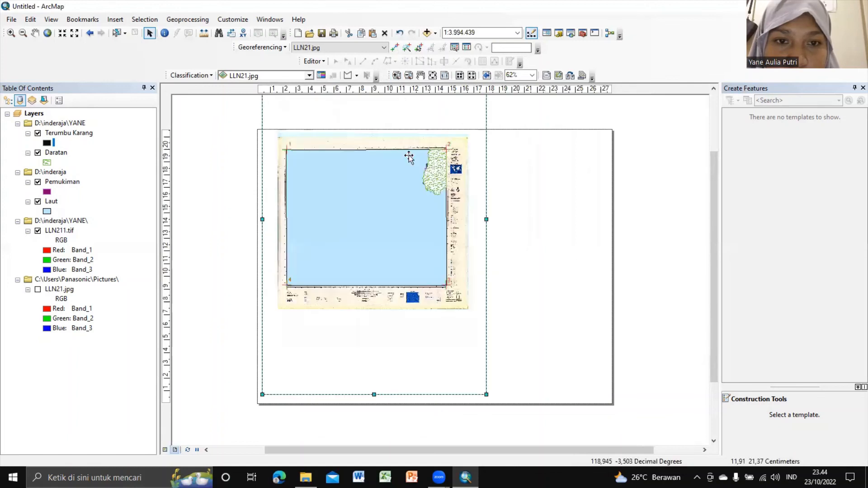
pyautogui.moveTo(374, 394); pyautogui.dragTo(374, 448)
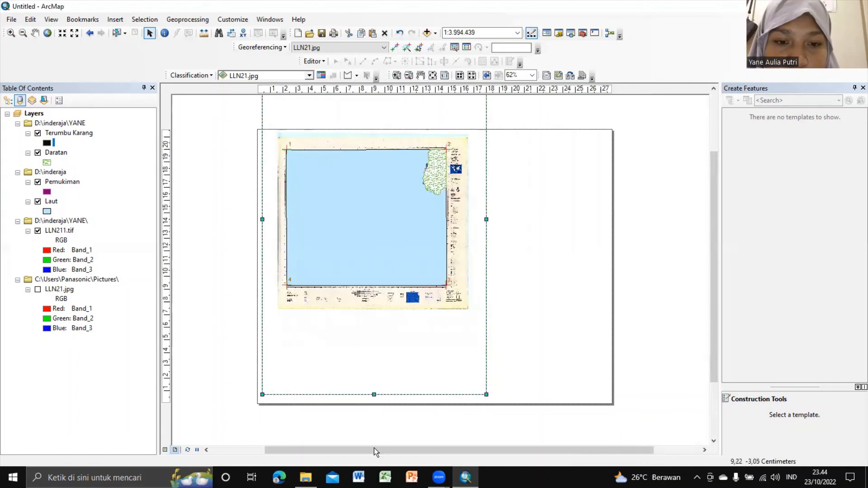